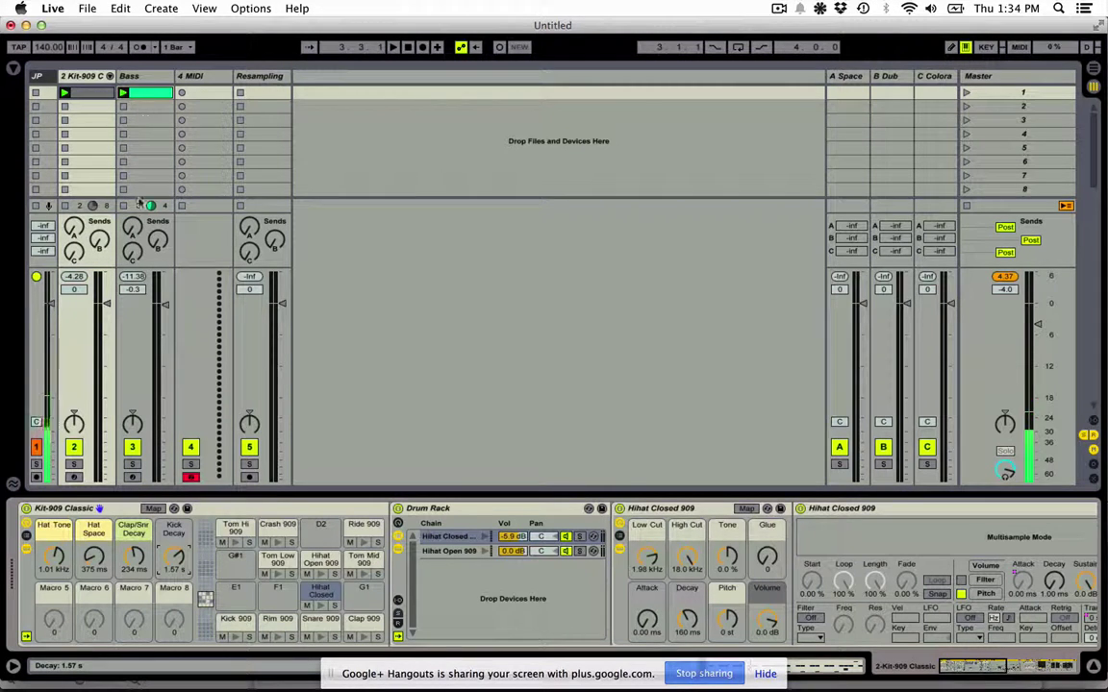
- Play the set, then extend the Bass clip to four bars by duplicating its loop twice
key(space)
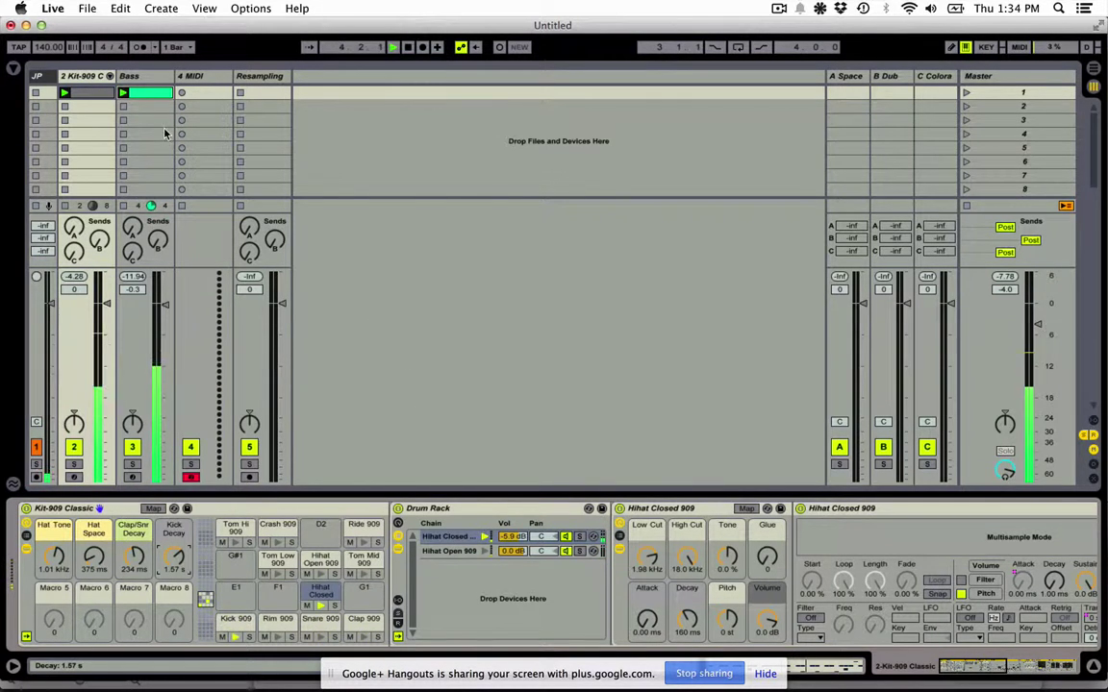
click(146, 93)
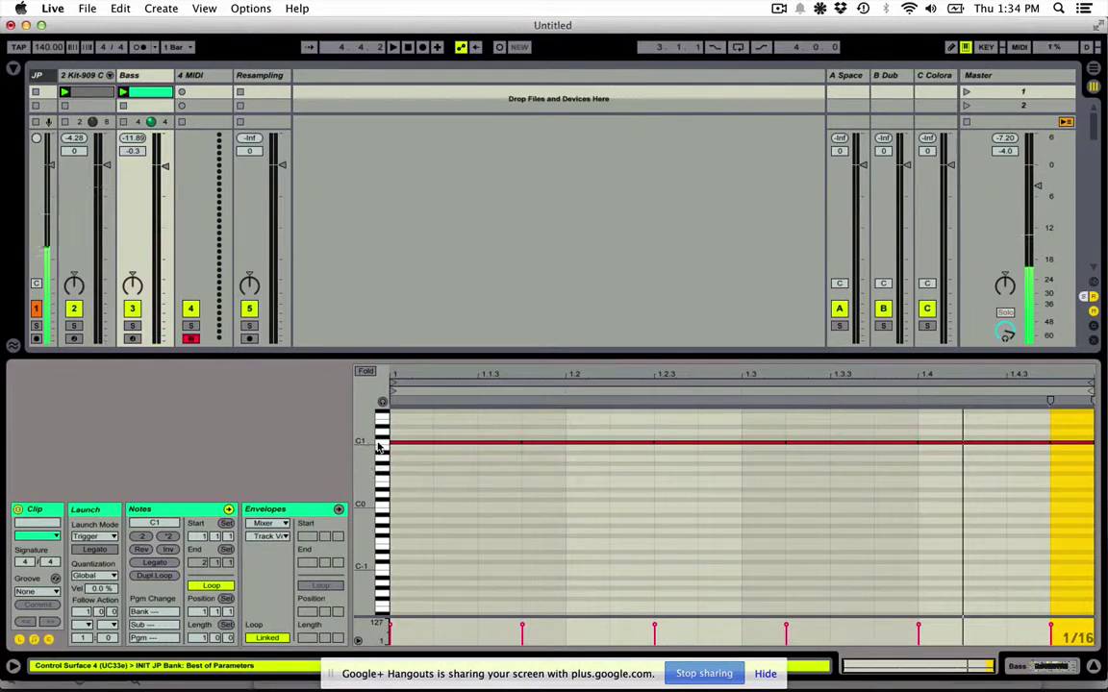
click(483, 378)
key(super+d)
key(super+d)
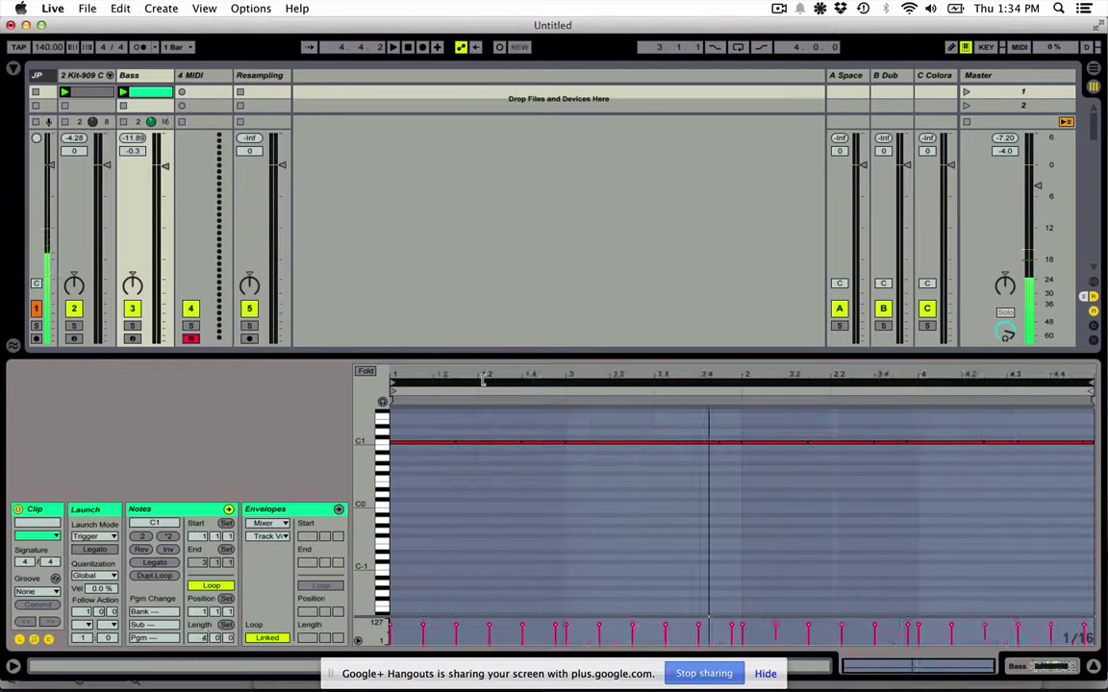
- Transpose the notes in bars 3 and 4 of the Bass clip down two semitones to A#0
drag(754, 469, 1086, 402)
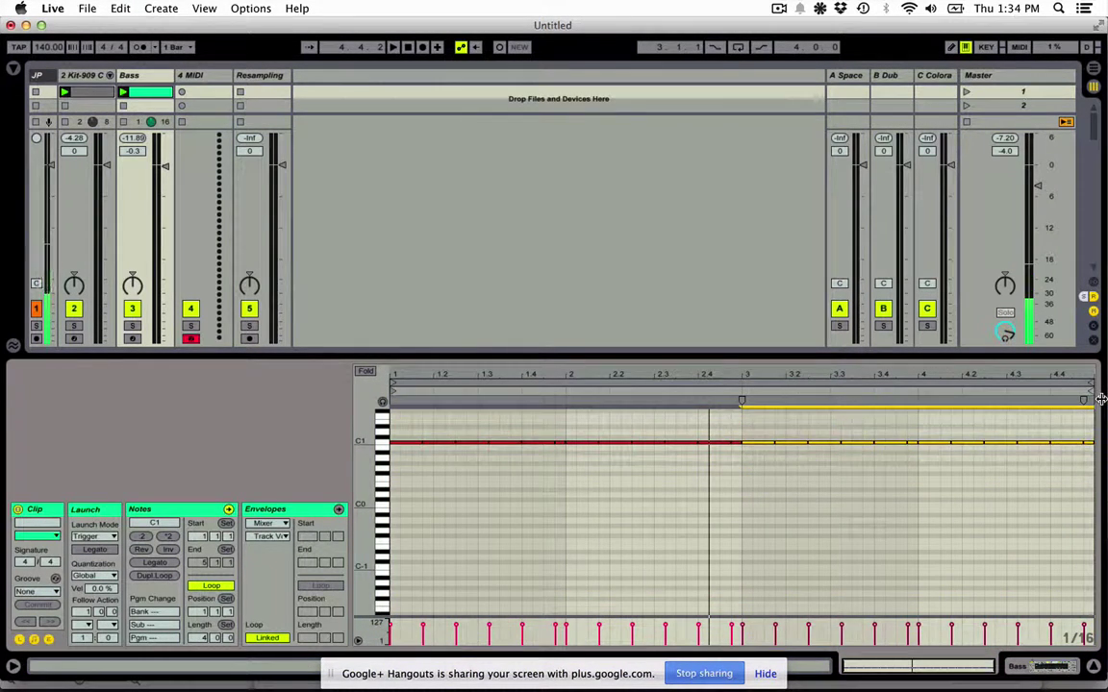
key(Down)
key(Down)
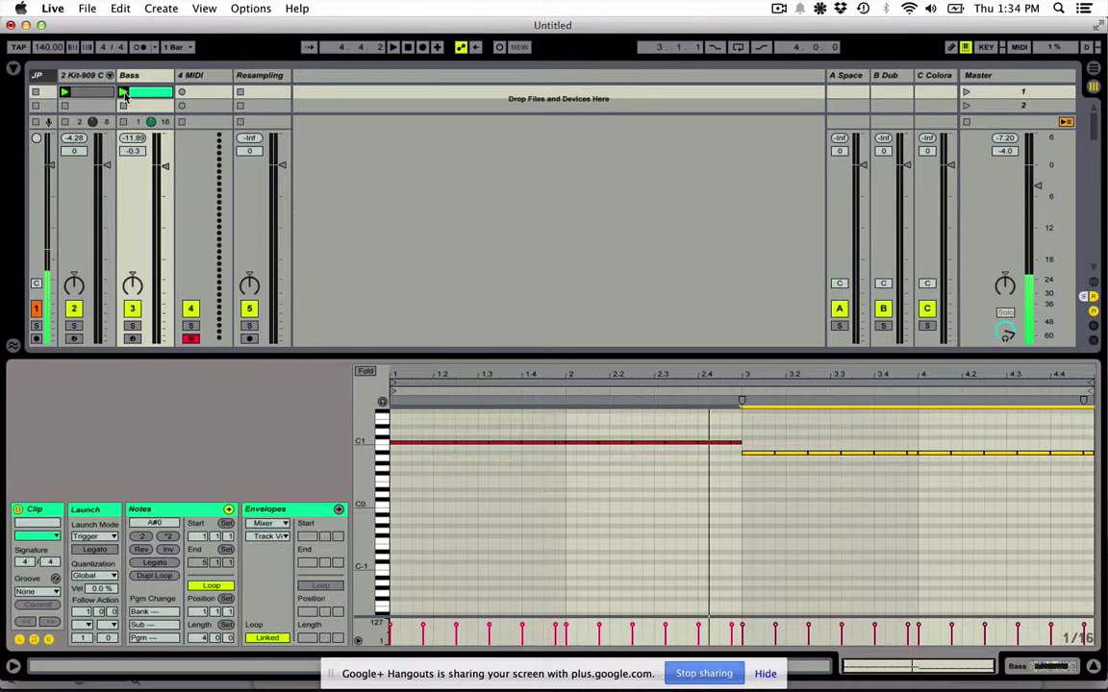
- Collapse the Auto Filter and Reverb in the Kit-909 track's existing effect rack
click(84, 76)
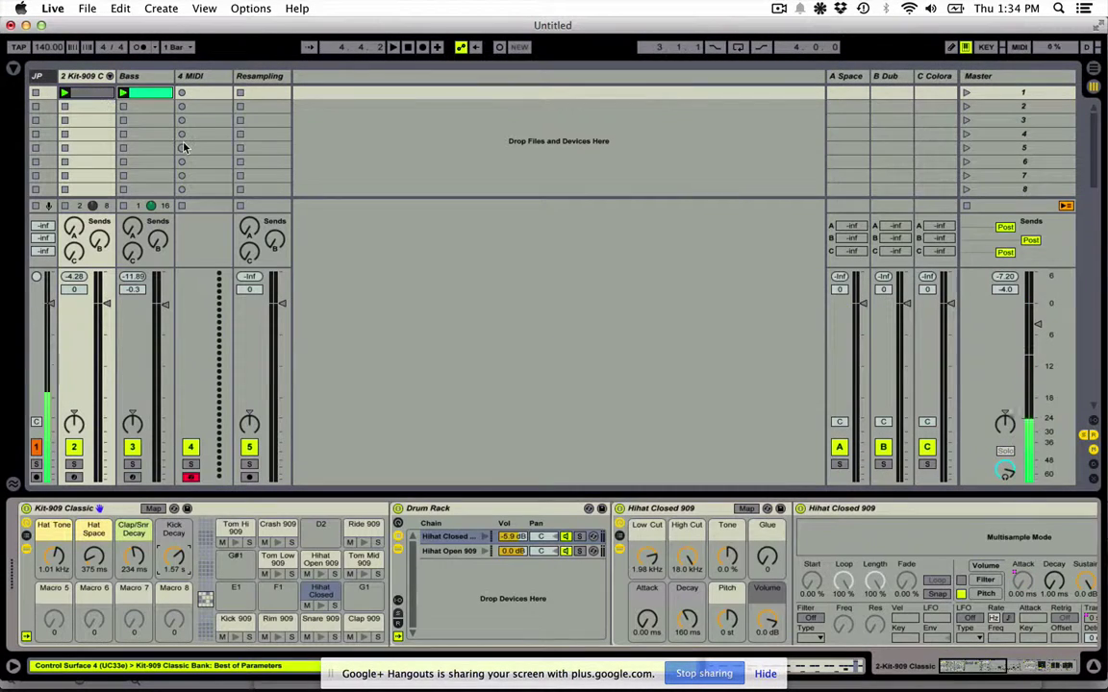
scroll(445, 624, right, 10)
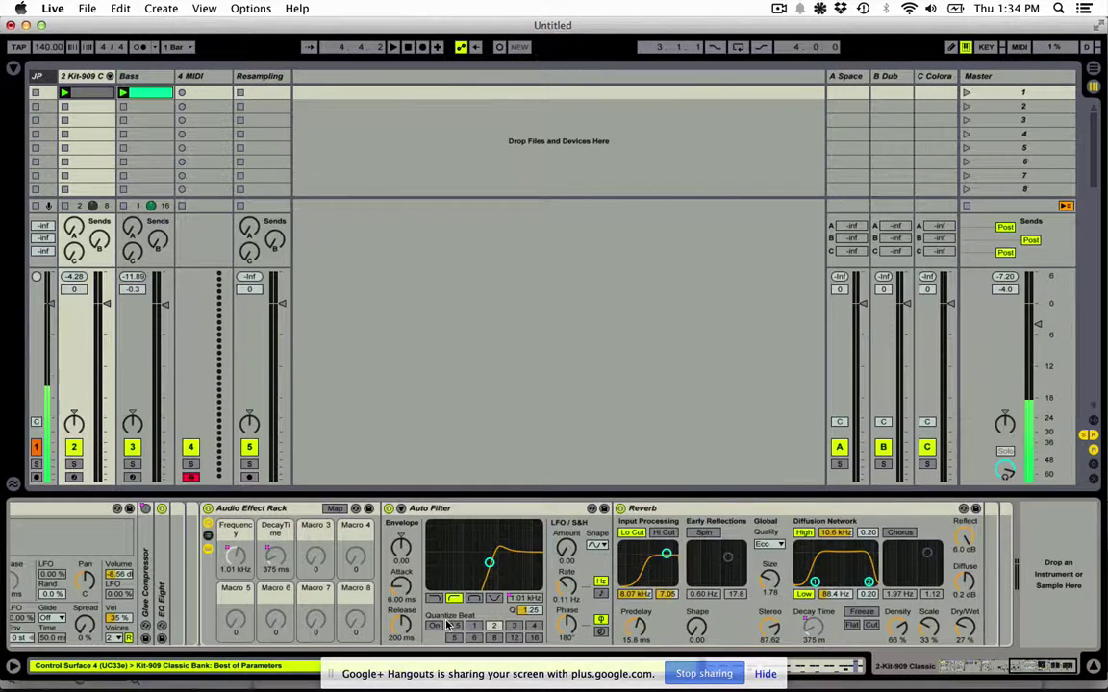
double_click(473, 507)
double_click(475, 508)
- Add an Auto Filter at the end of the Kit-909 track and make it band-pass at about 1.95 kHz with Q about 1.95
click(86, 76)
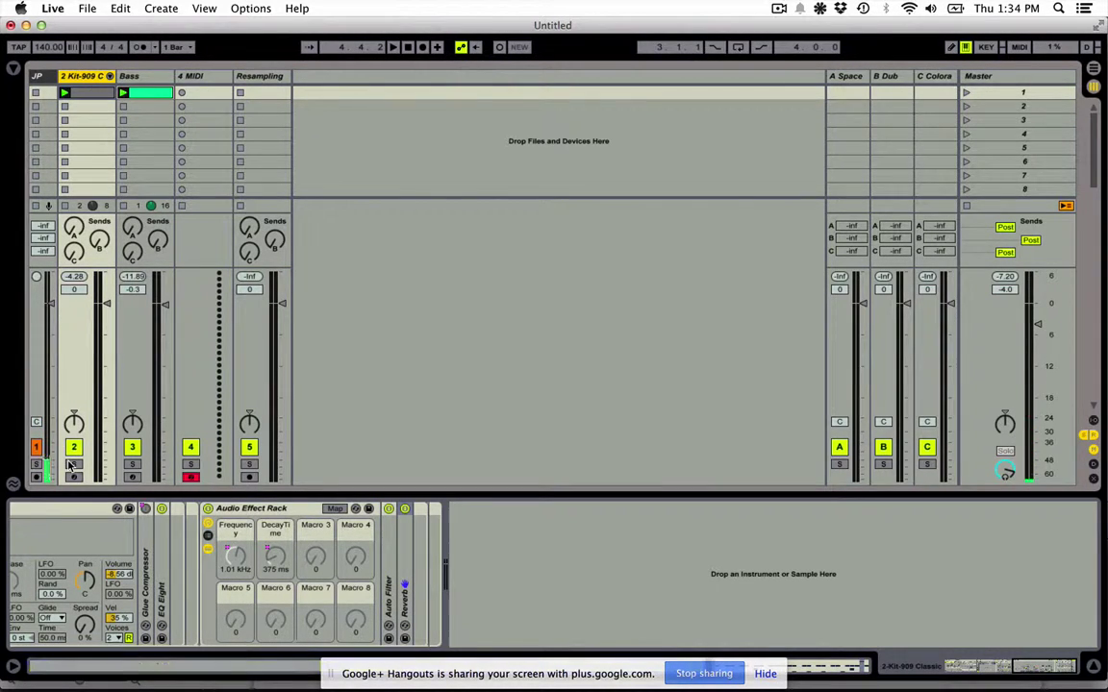
key(super+f)
text(autoauto filter)
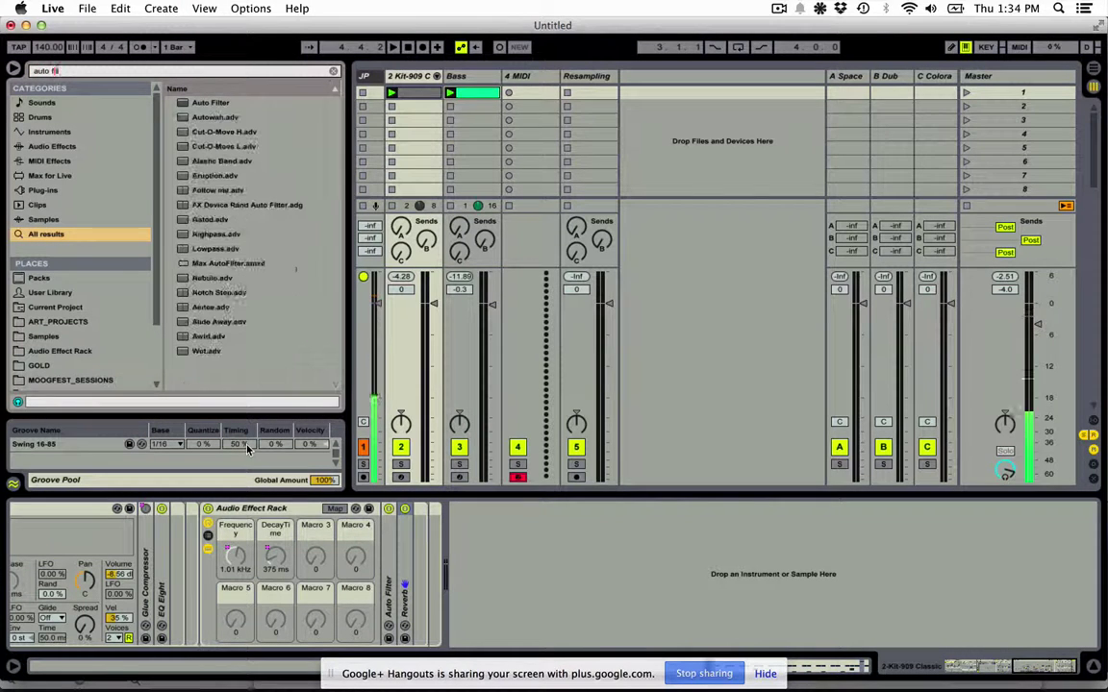
key(Down)
key(Return)
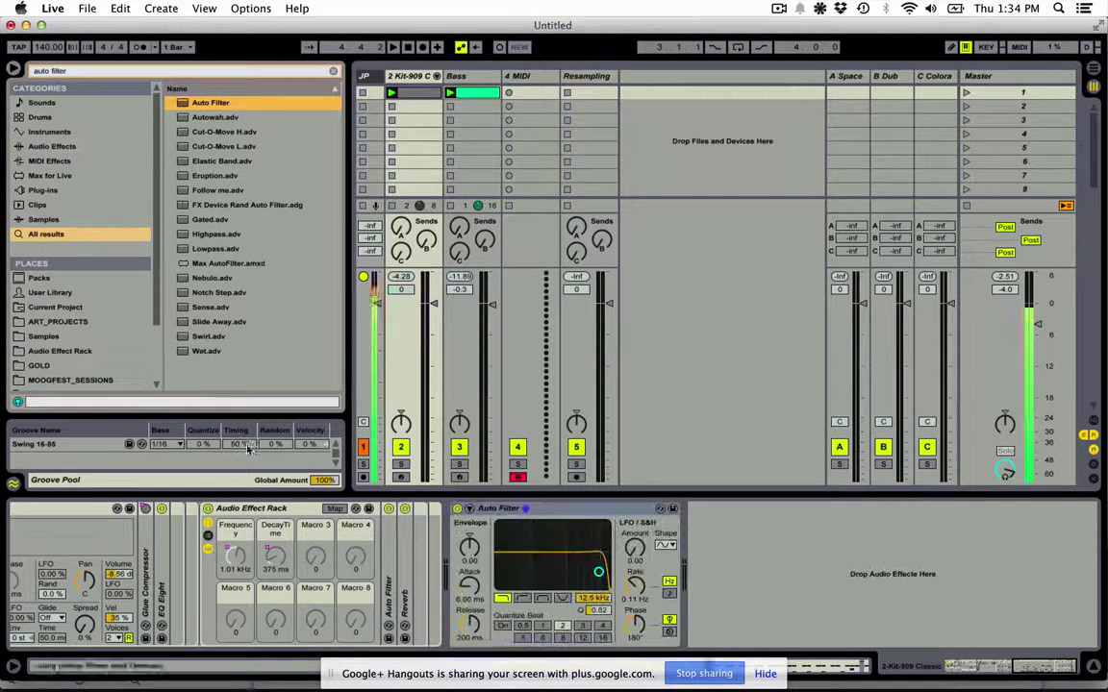
click(542, 597)
drag(598, 571, 569, 548)
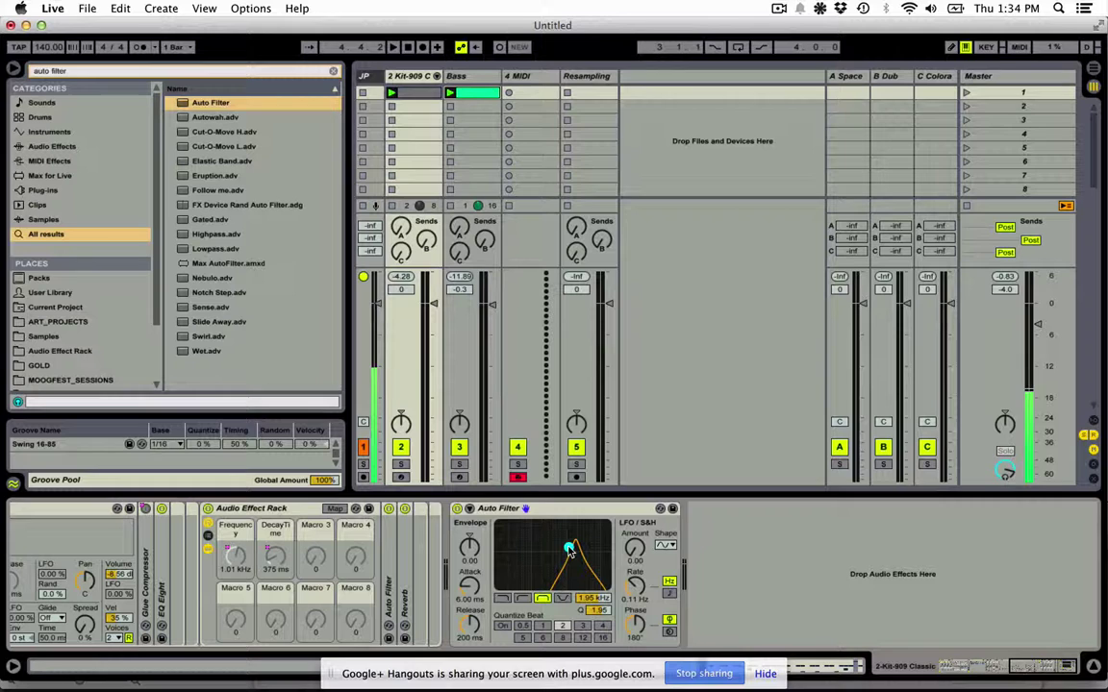
- Find the Simple Delay by searching for "delay" and add it after the new Auto Filter
key(super+f)
key(BackSpace)
text(delay)
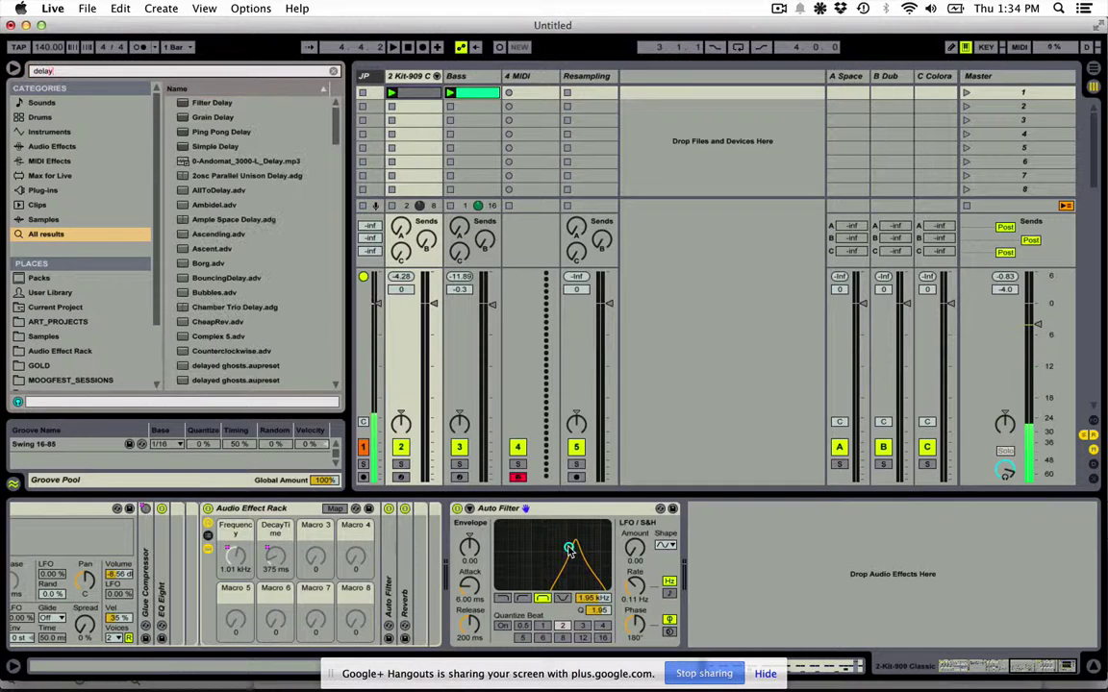
key(Down)
key(Down)
key(Down)
key(Down)
key(Return)
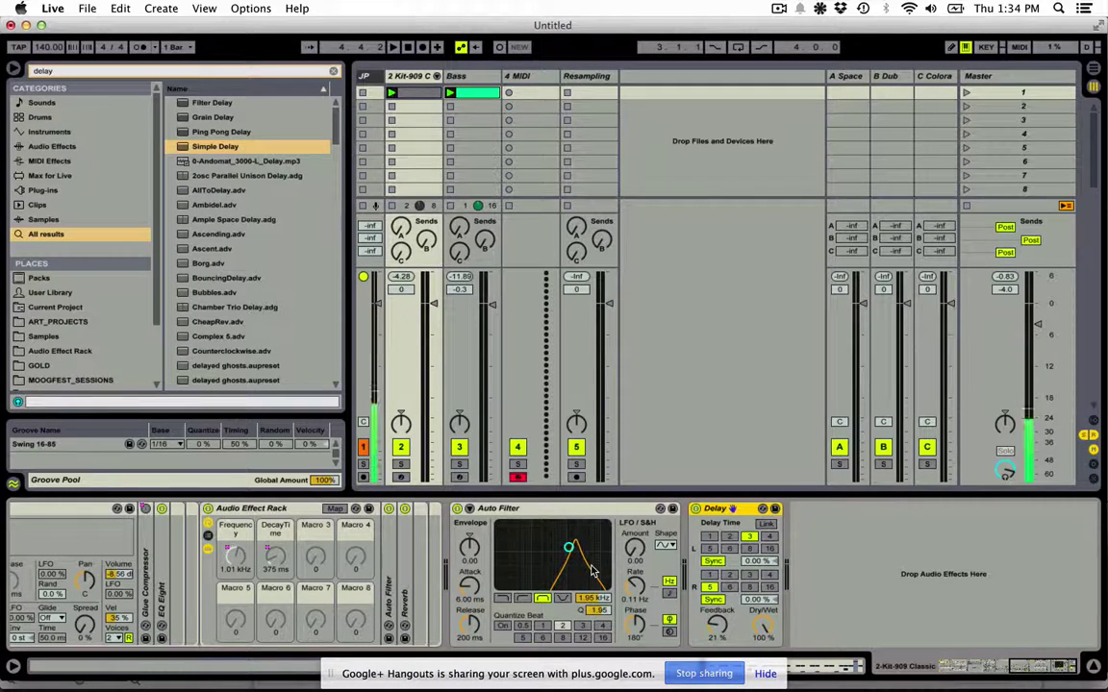
- Retune the new Auto Filter during playback to about 686 Hz with Q about 1.18
click(604, 511)
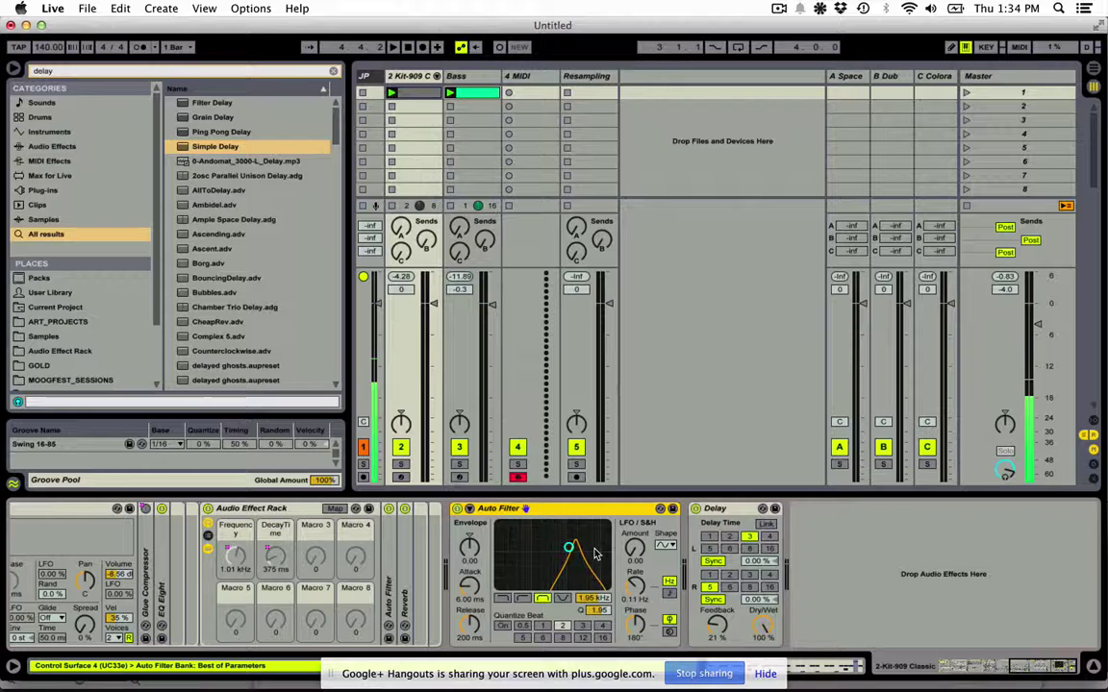
key(space)
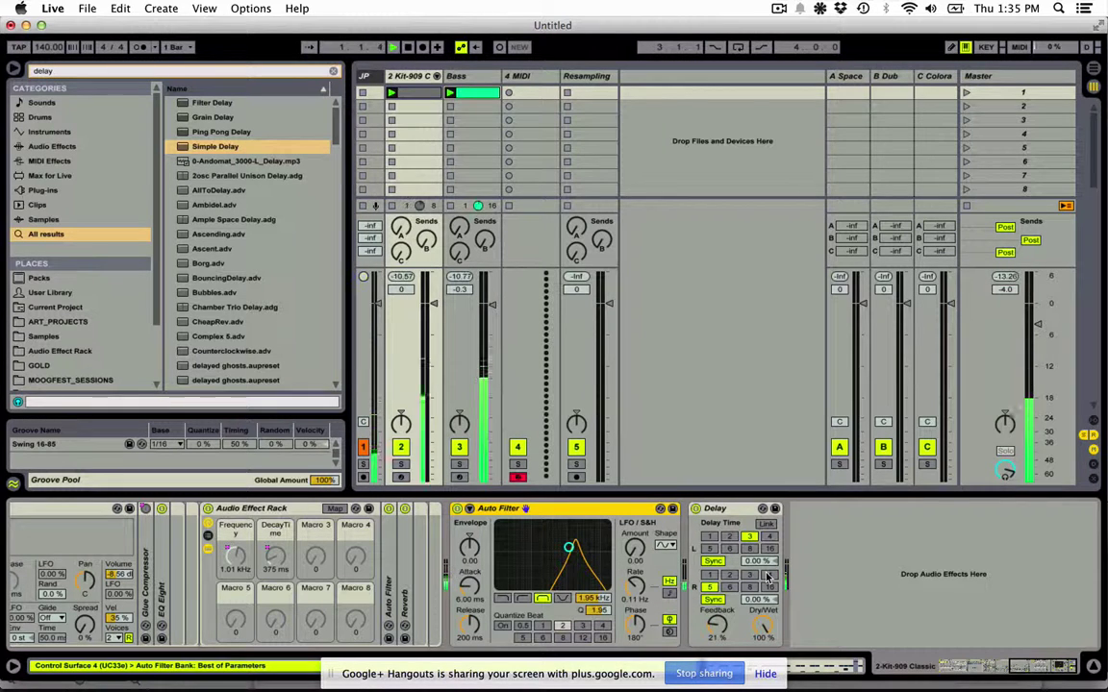
mouse_move(568, 547)
mouse_down()
mouse_move(594, 525)
mouse_move(539, 564)
mouse_move(553, 562)
mouse_up()
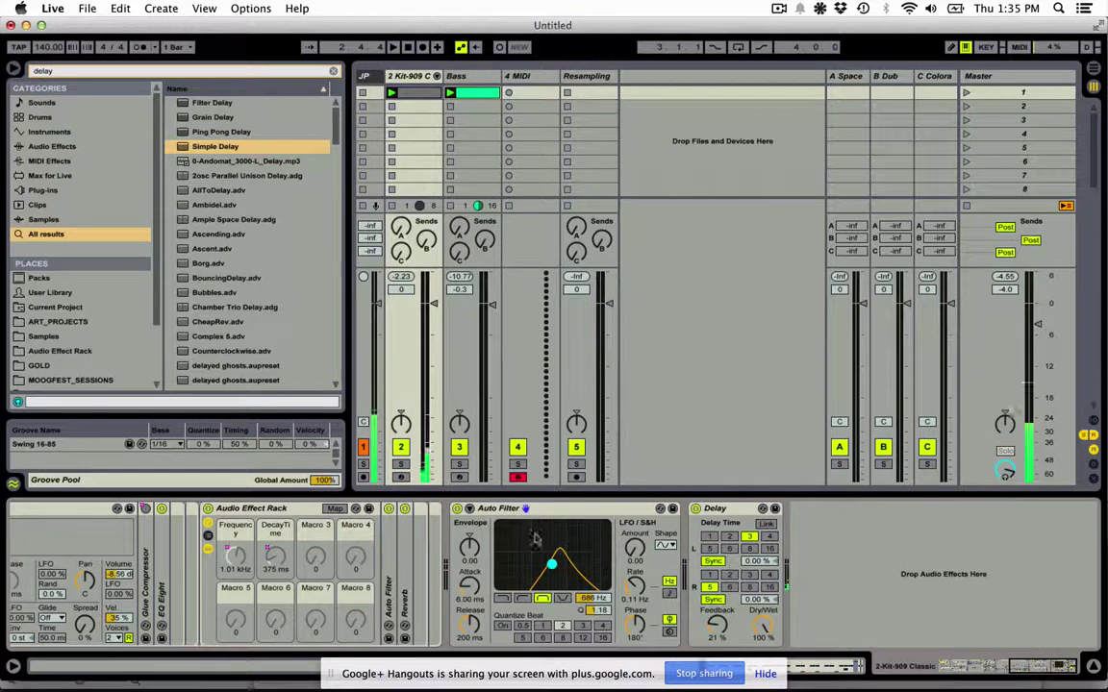
- Group the new Auto Filter and Delay into an Audio Effect Rack and show its chain list
click(456, 509)
click(457, 509)
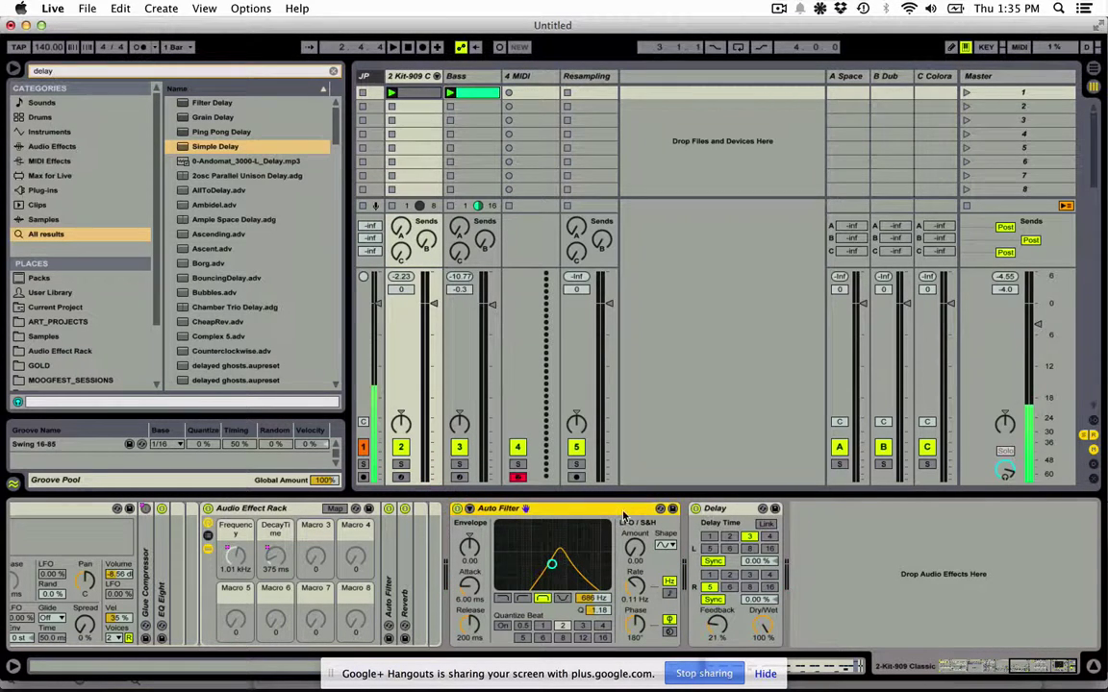
key(super+g)
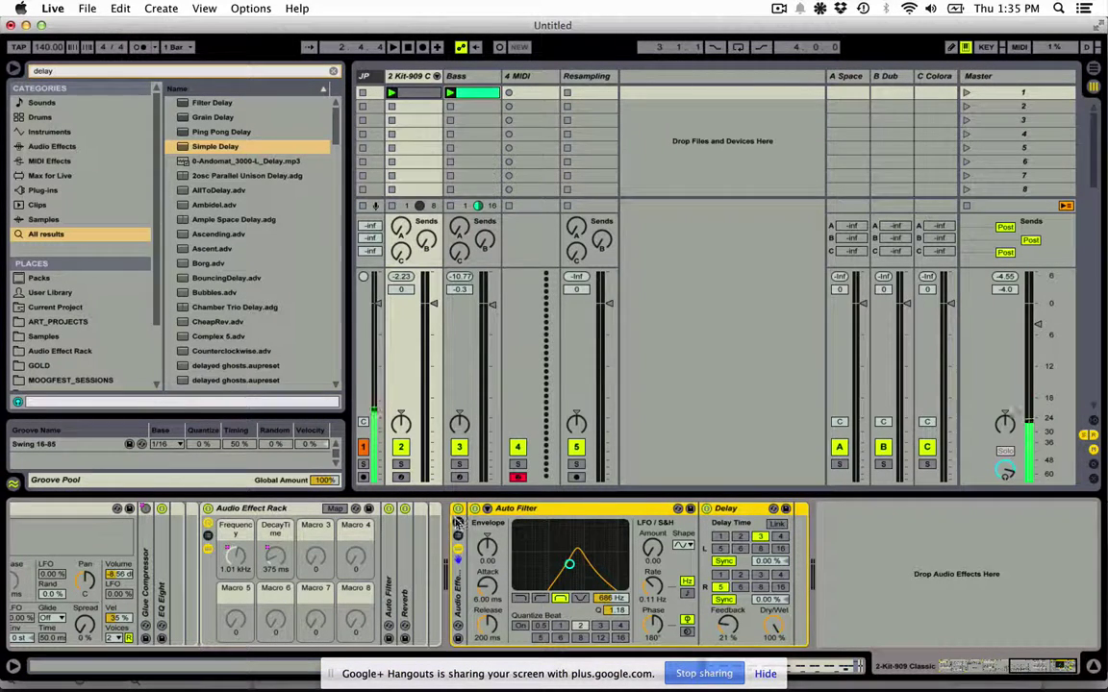
key(super+g)
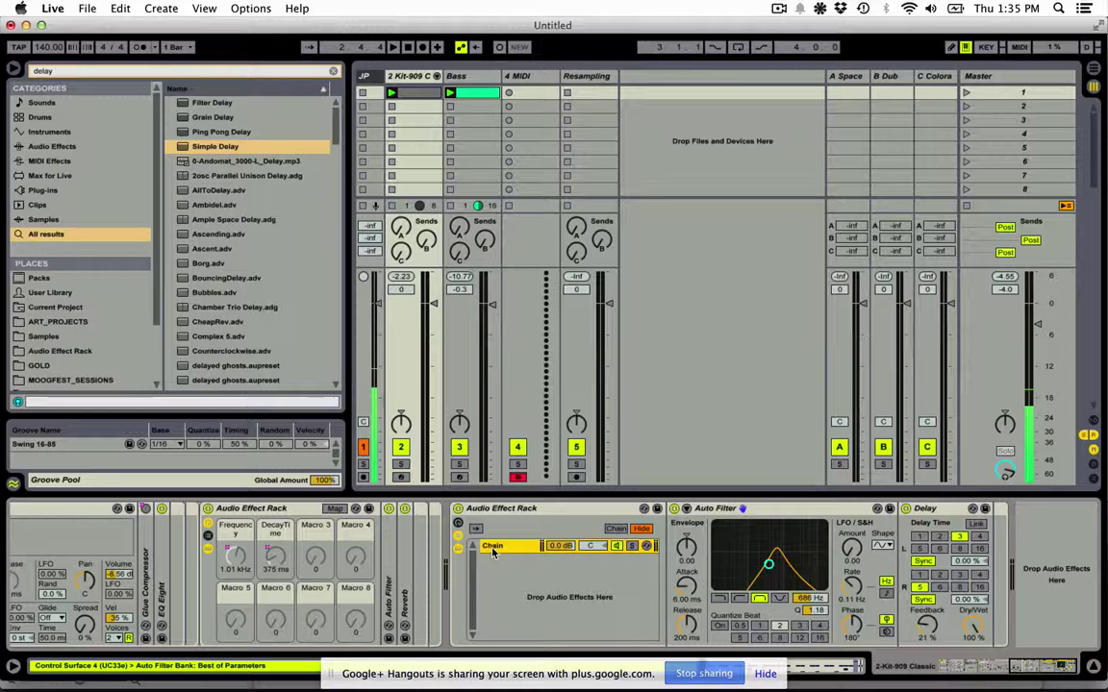
- Rename the new rack's chain as Delay
key(super+r)
text(D)
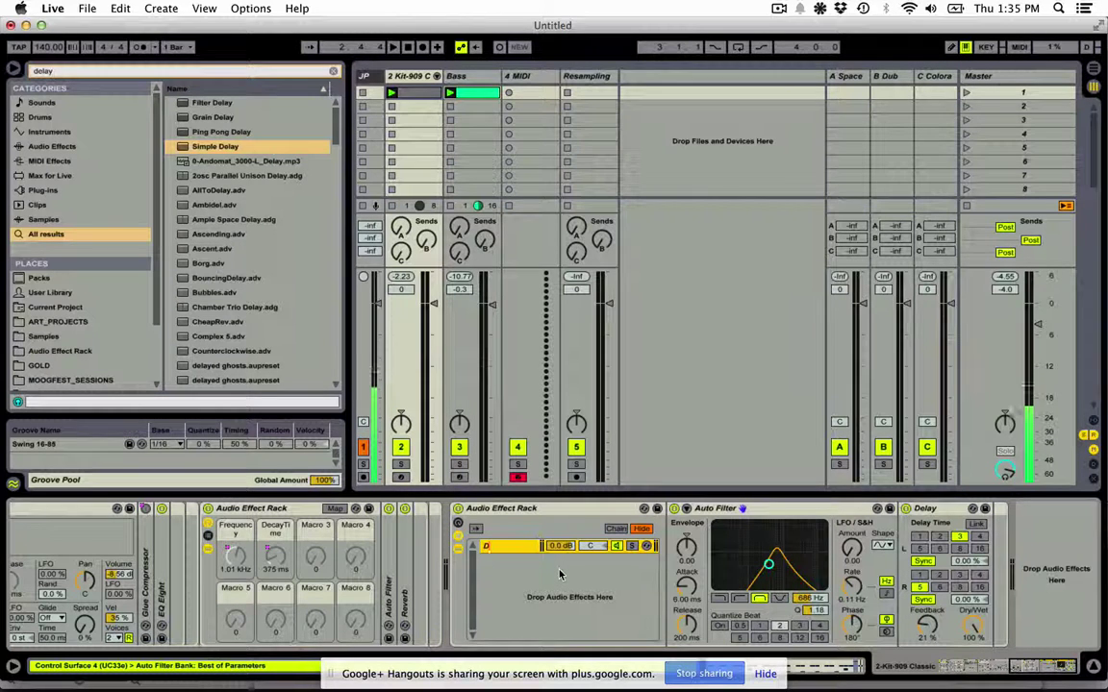
text(elay)
key(Return)
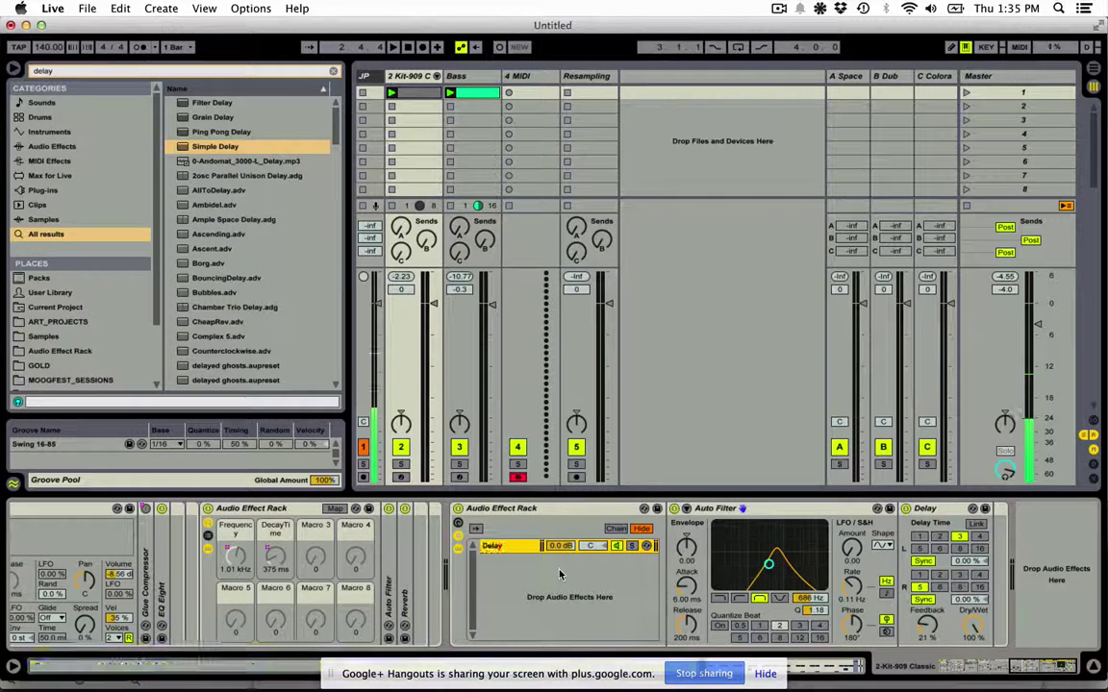
- Create a second, empty chain in the rack, name it Dry, and compare the contents of both chains
right_click(505, 572)
click(524, 577)
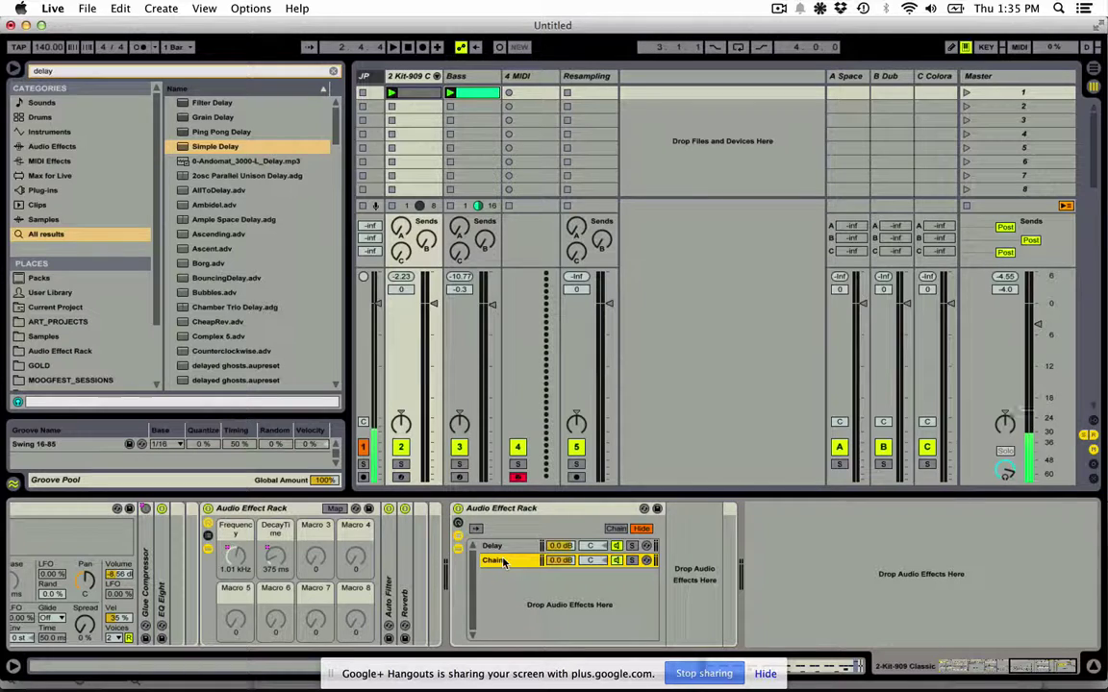
key(super+r)
text(Dry)
key(Return)
click(515, 547)
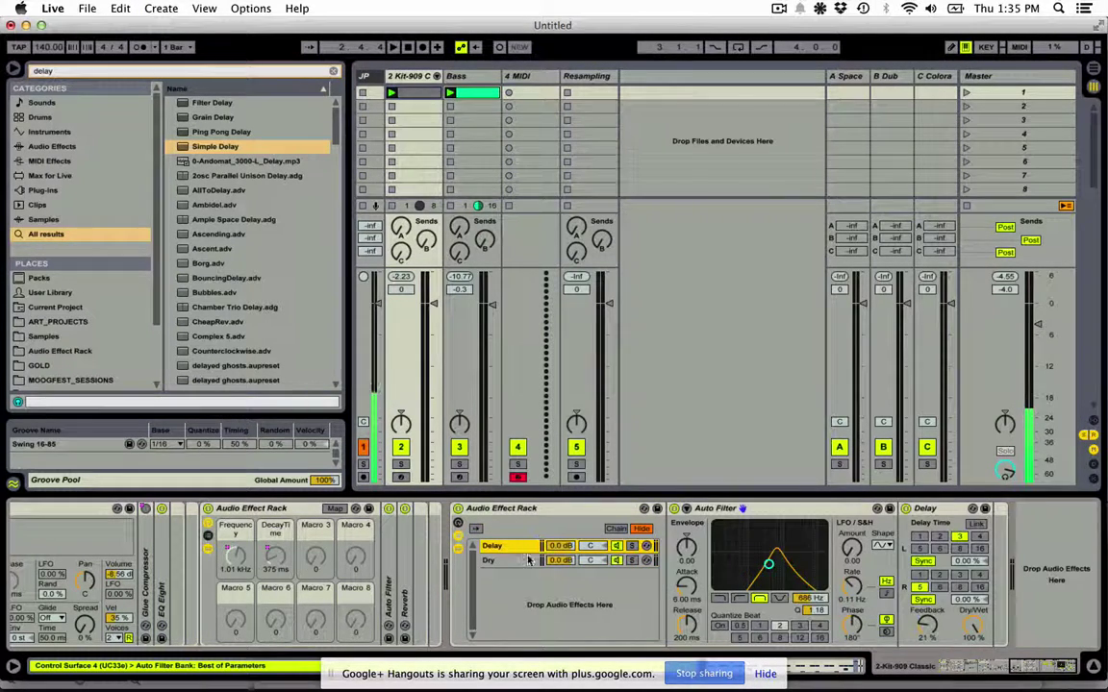
click(527, 559)
click(522, 549)
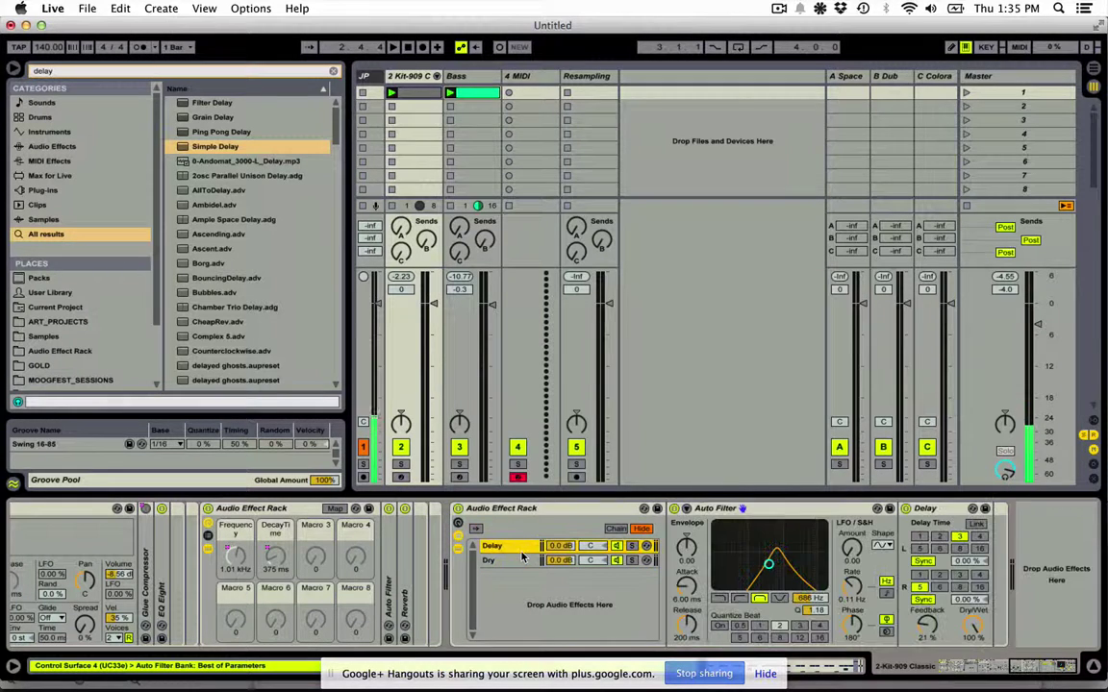
- Show the new rack's macro controls and map the Auto Filter's frequency to Macro 1
click(459, 525)
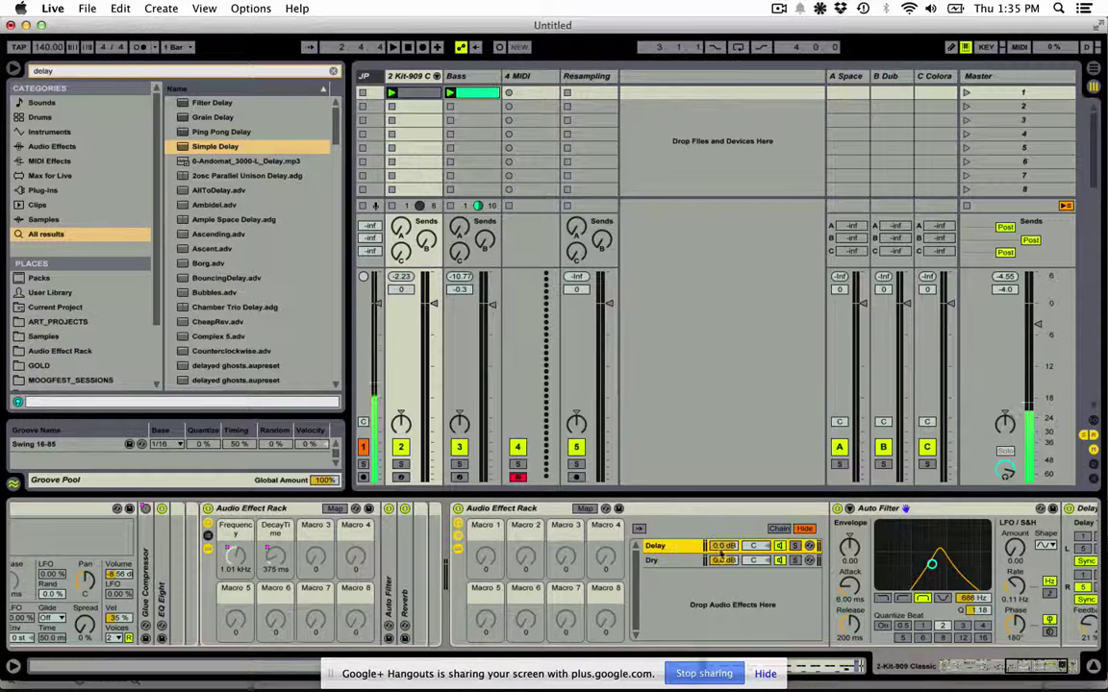
mouse_move(982, 599)
mouse_down()
mouse_move(982, 567)
mouse_move(981, 597)
mouse_up()
right_click(981, 597)
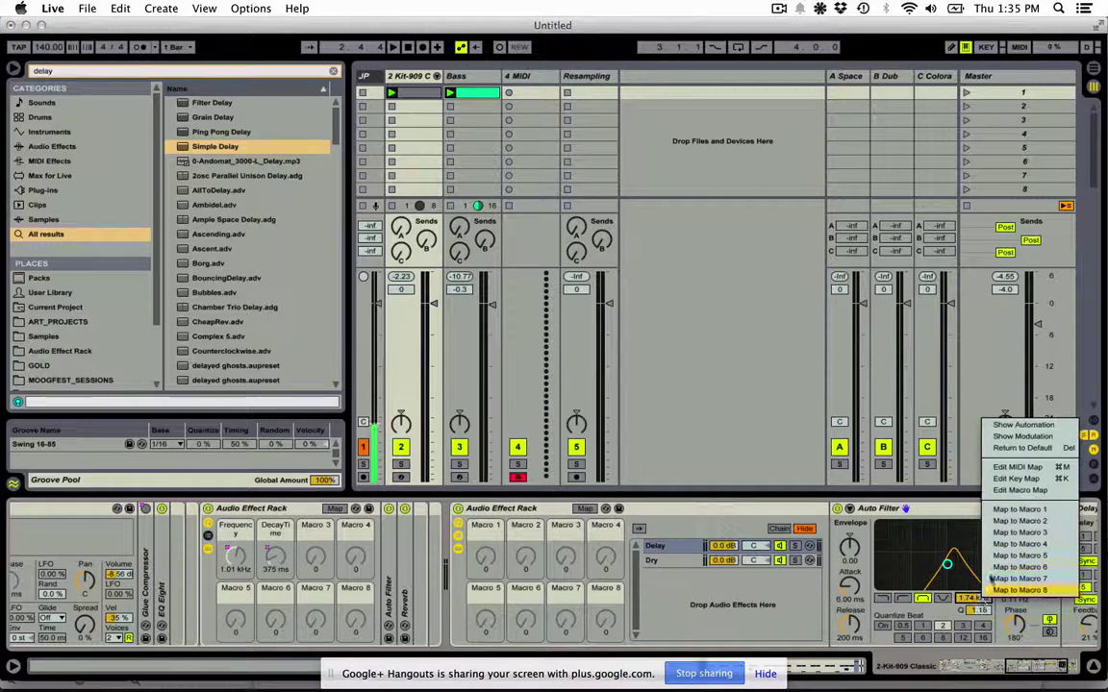
click(1019, 509)
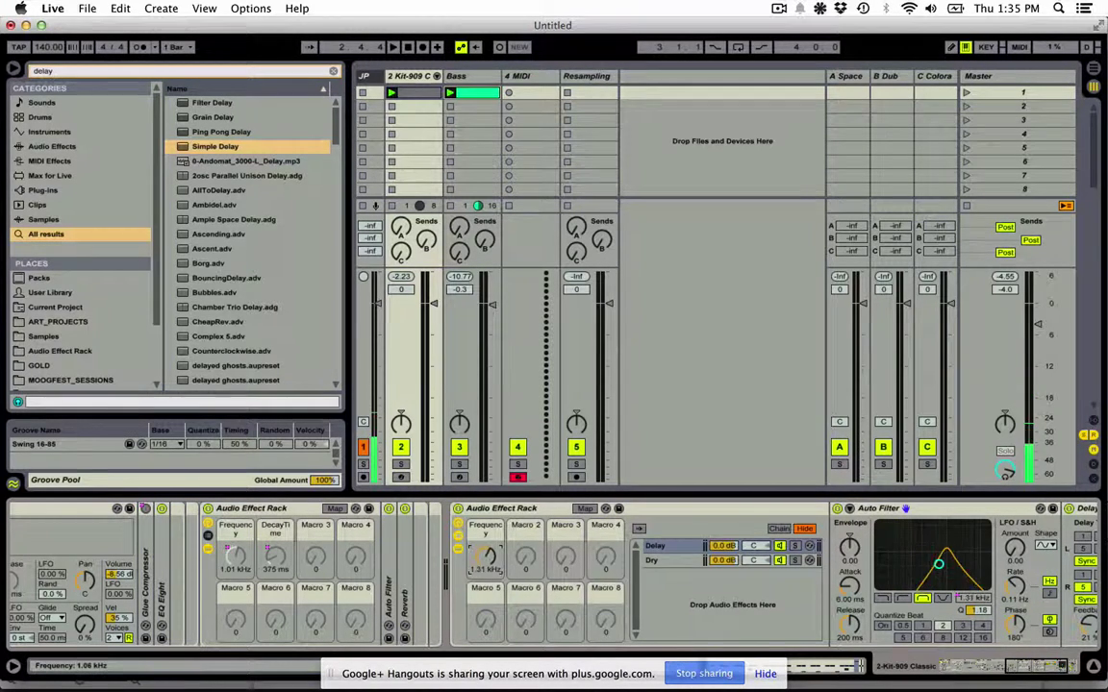
- Map the Delay chain's volume to Macro 8 and rename that macro as Wet Mix
click(664, 546)
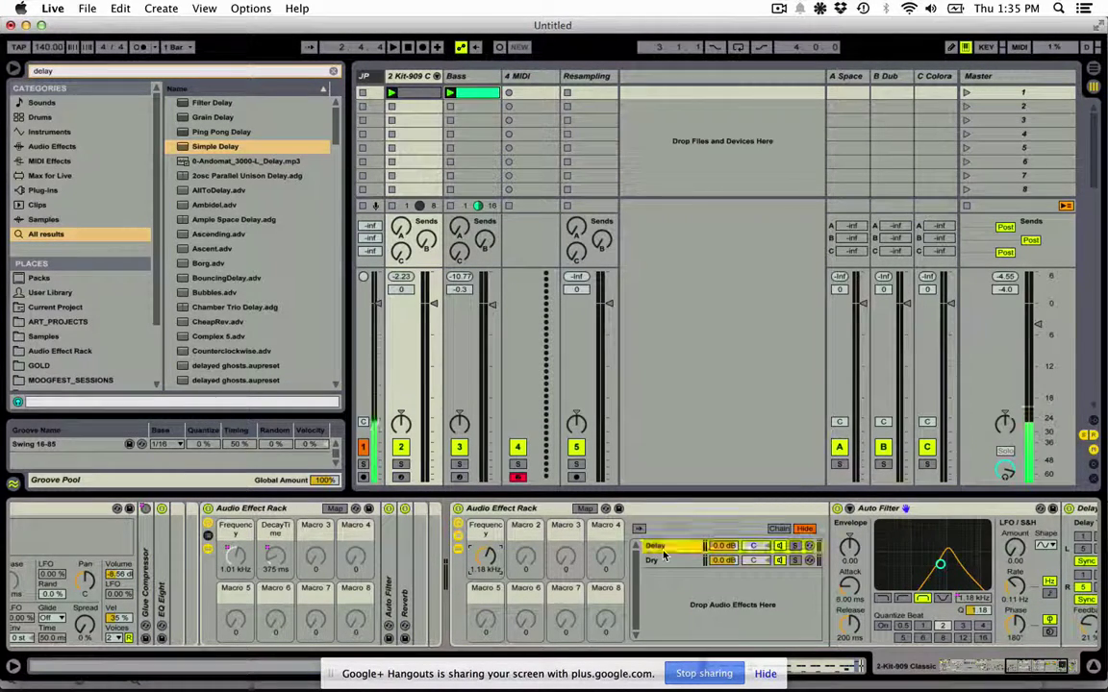
right_click(724, 547)
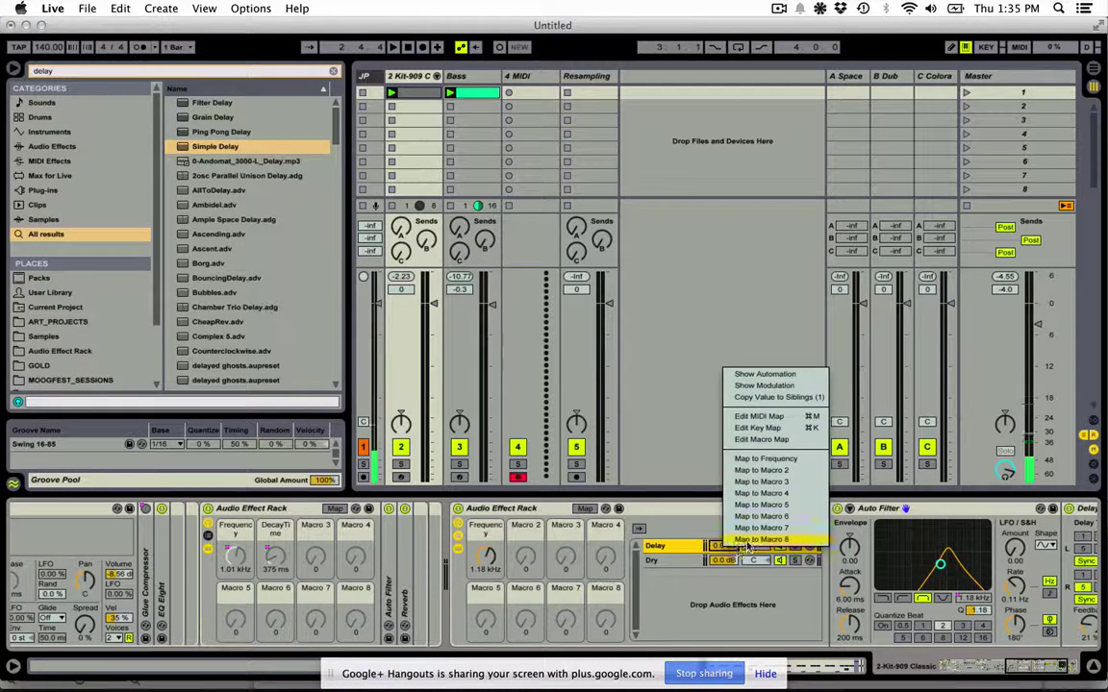
click(748, 542)
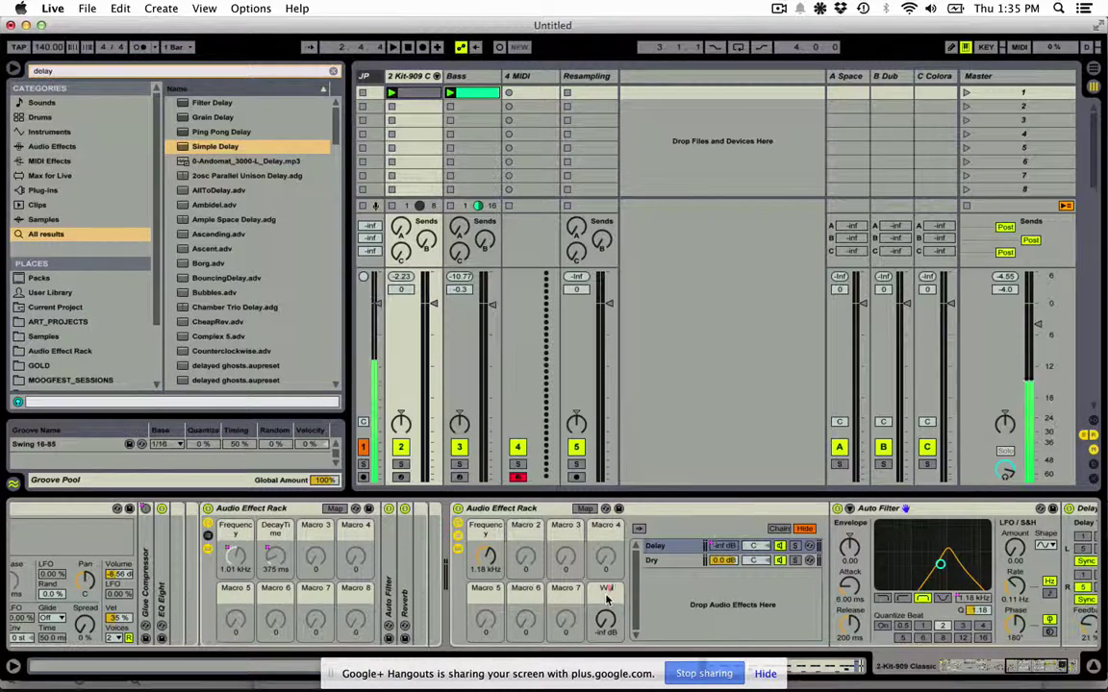
text(Wet Mix)
key(Return)
- Adjust the rack during playback, setting Wet Mix to about -7.2 dB and Frequency to about 4.15 kHz
key(space)
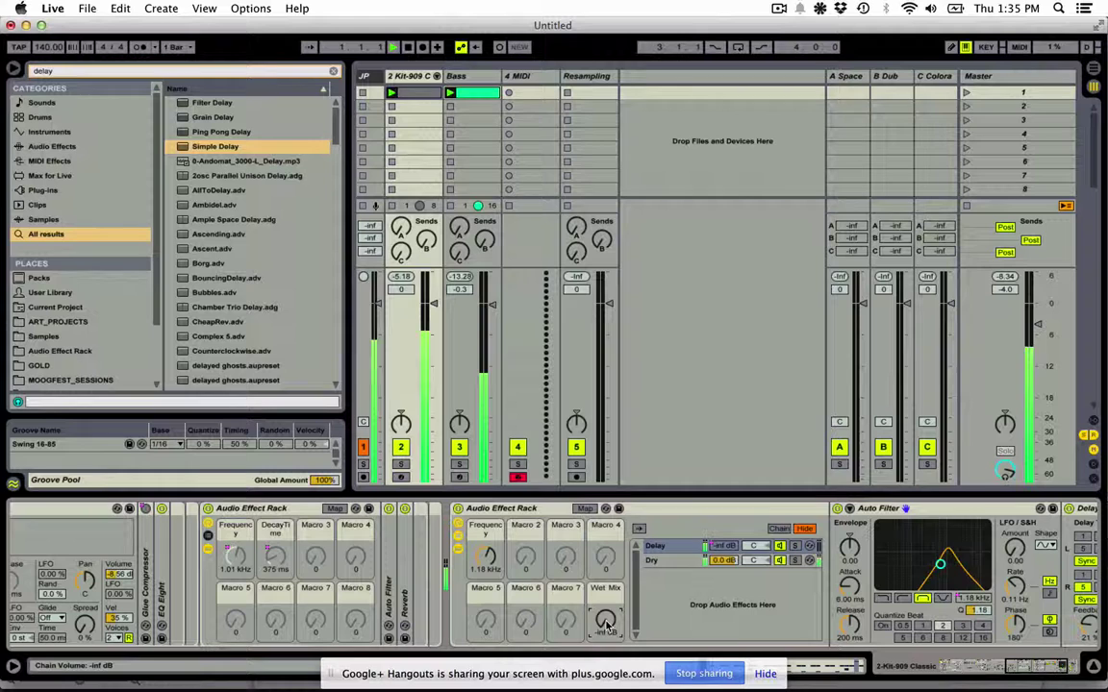
drag(605, 620, 605, 544)
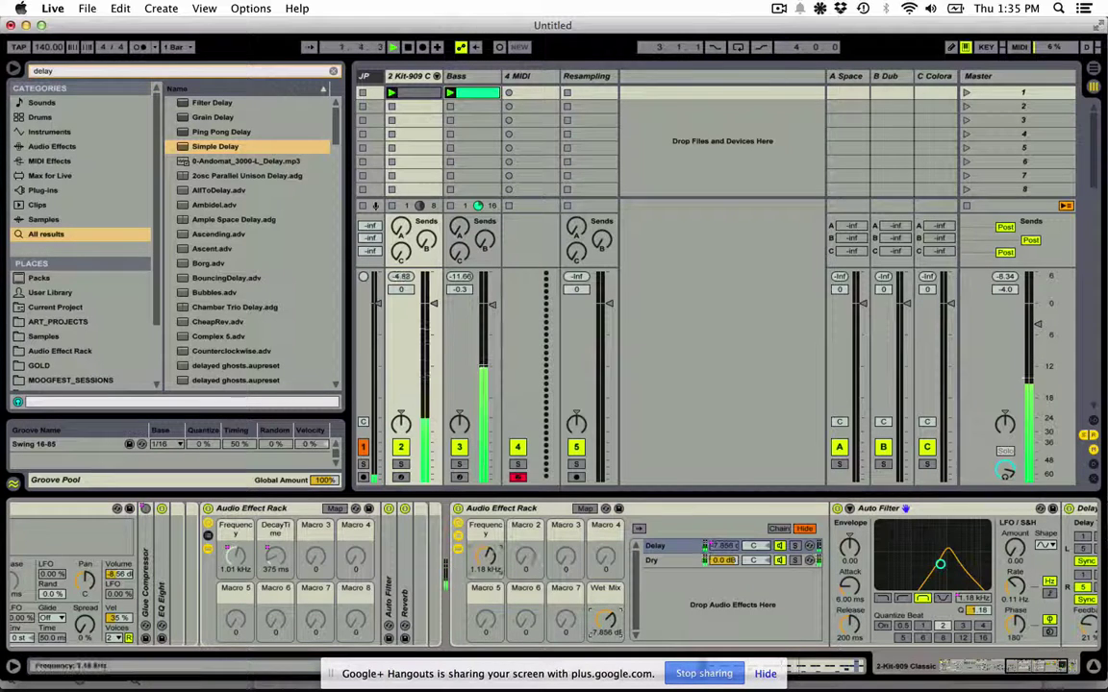
drag(486, 557, 486, 524)
drag(512, 573, 513, 567)
drag(604, 620, 605, 615)
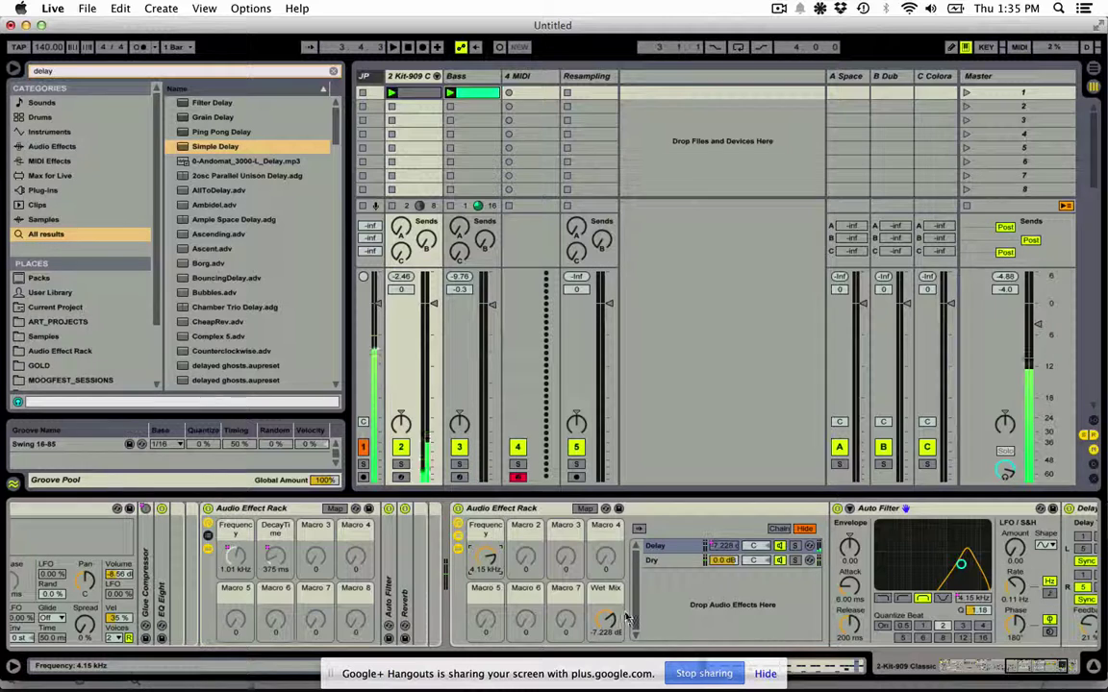
key(space)
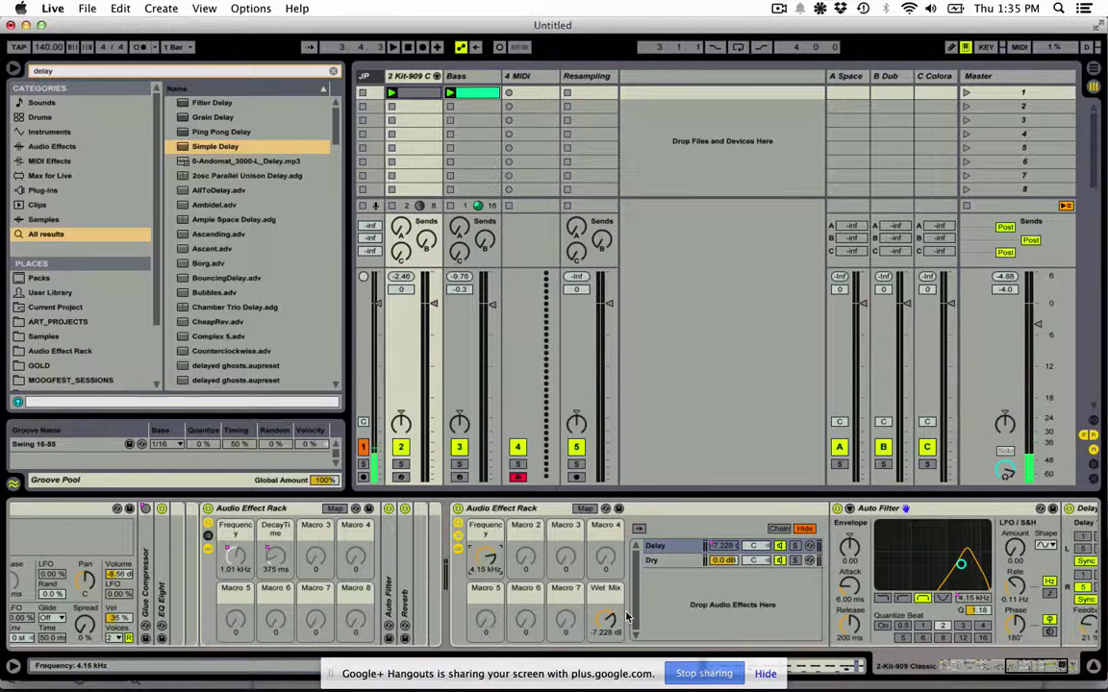
- Rename the new audio effect rack containing the Delay and Dry chains as Spectral Delay
click(522, 510)
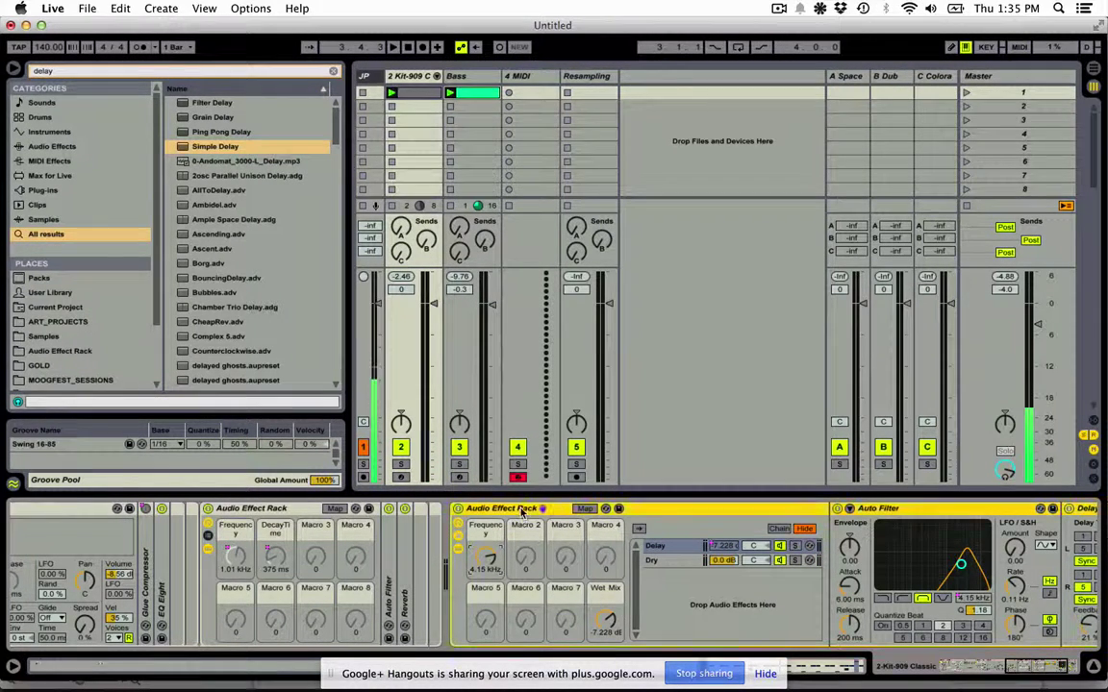
key(super+r)
text(Specitral Delay)
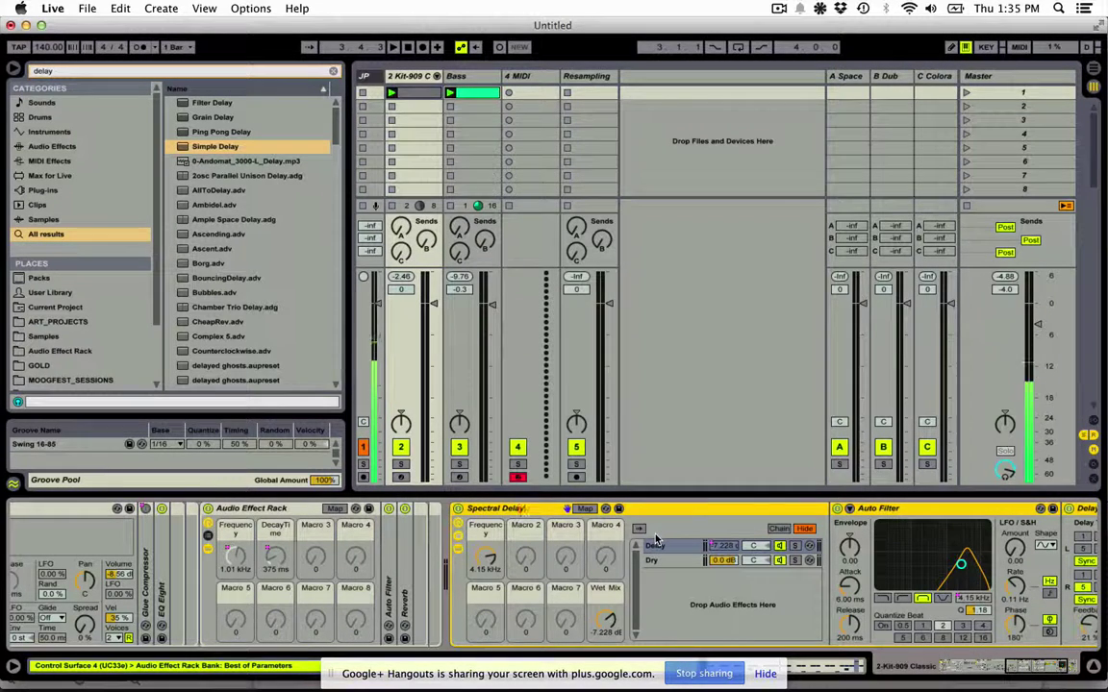
key(Return)
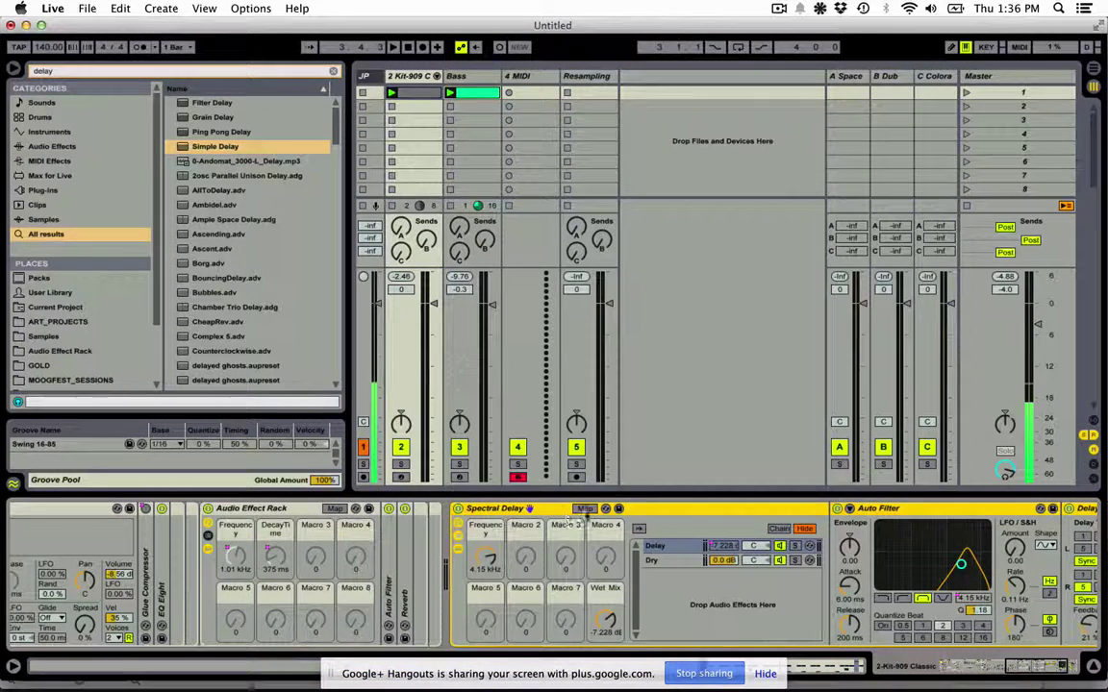
- Limit the Frequency macro mapping to 207 Hz–10.1 kHz and lower the Wet Mix mapping's maximum chain volume
click(585, 509)
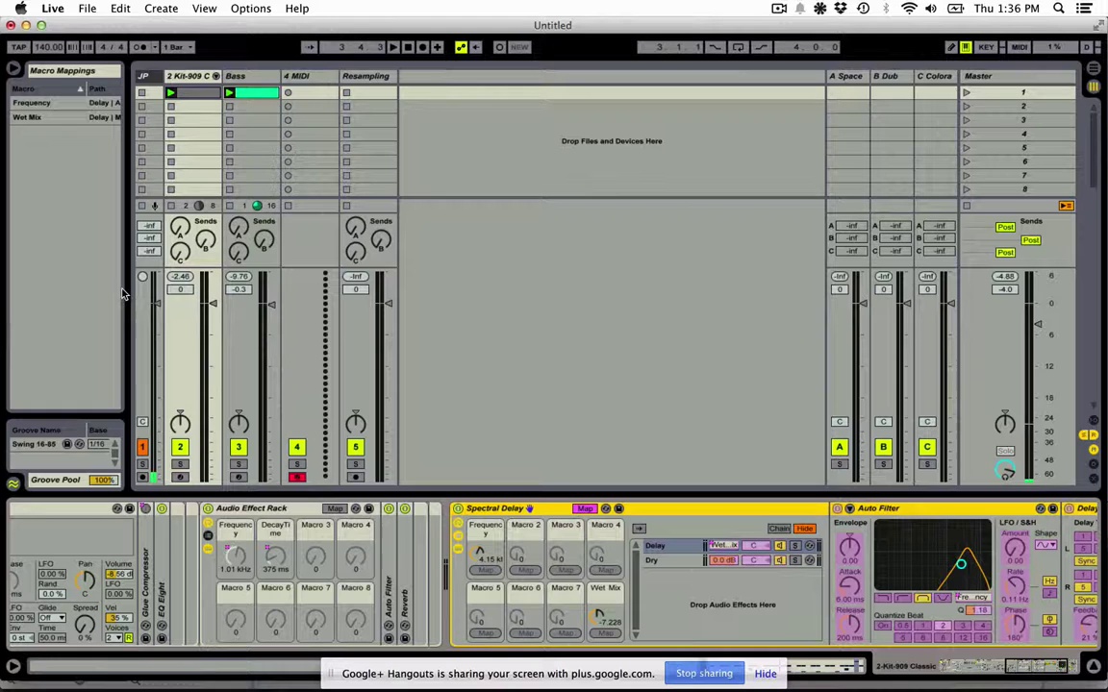
drag(128, 289, 631, 298)
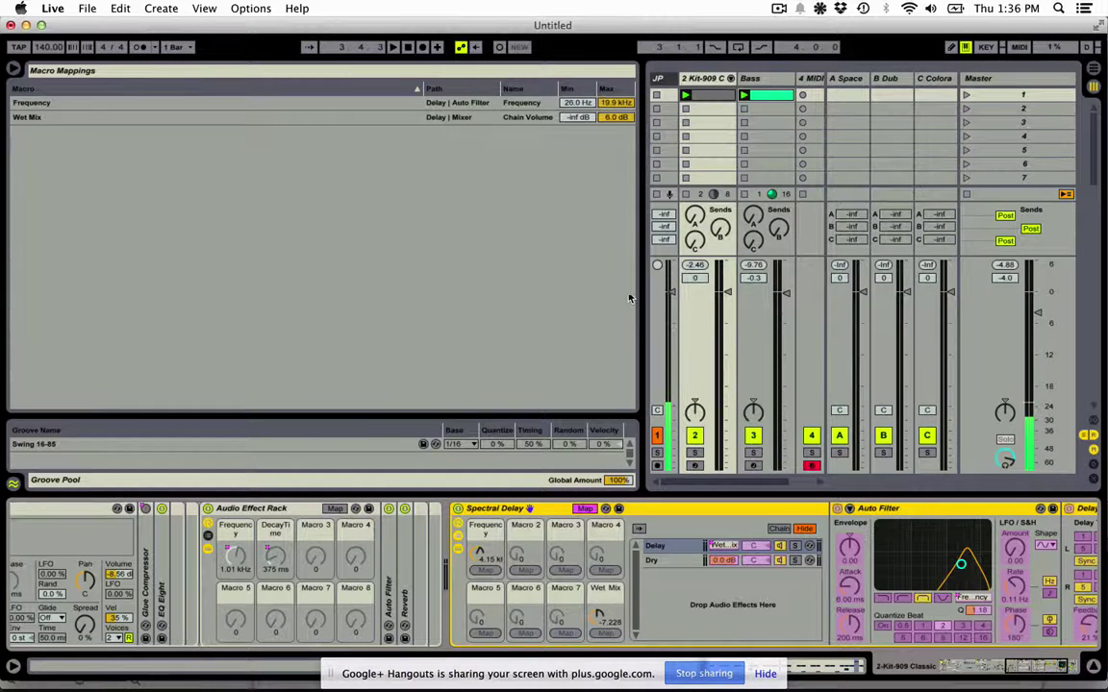
click(558, 102)
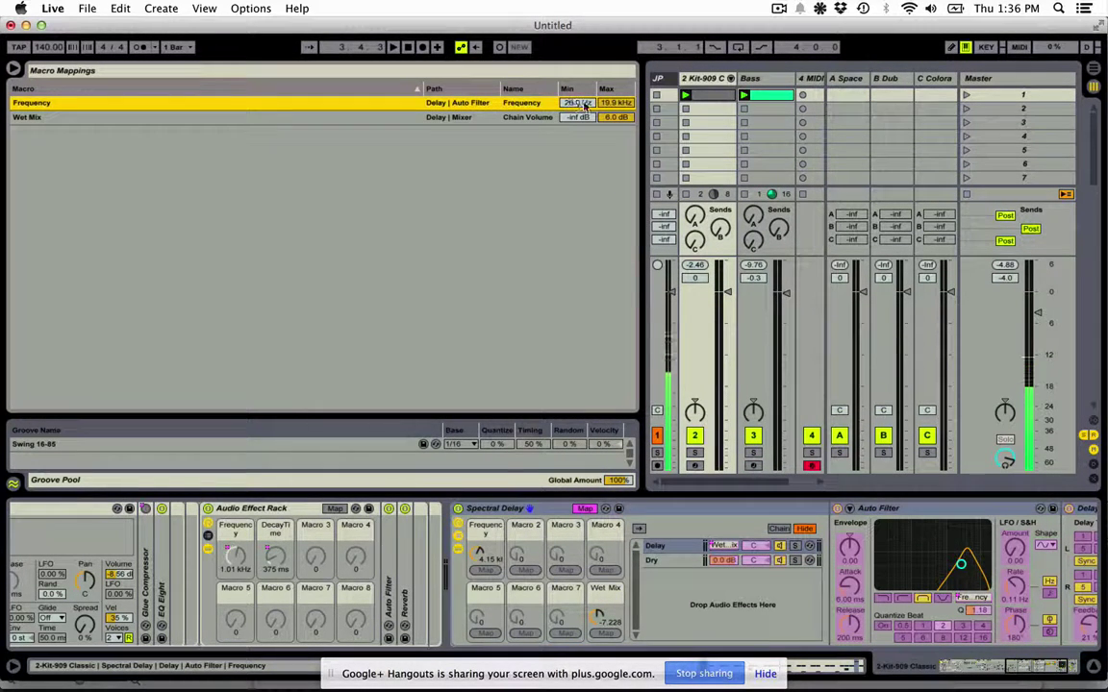
drag(577, 103, 615, 121)
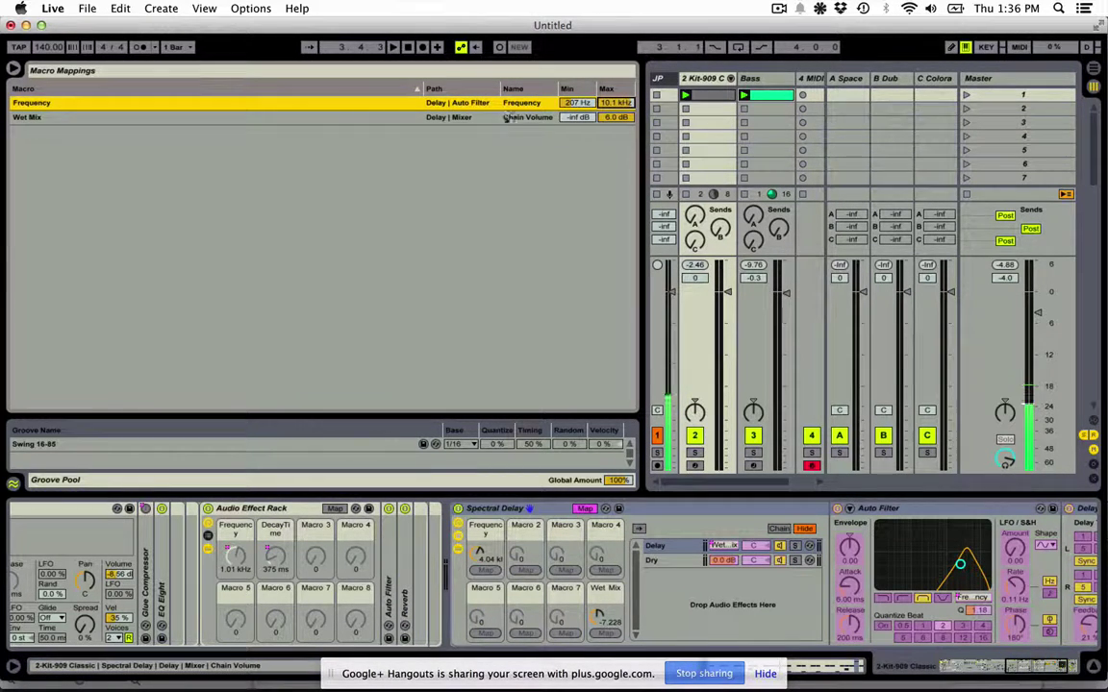
drag(612, 119, 612, 106)
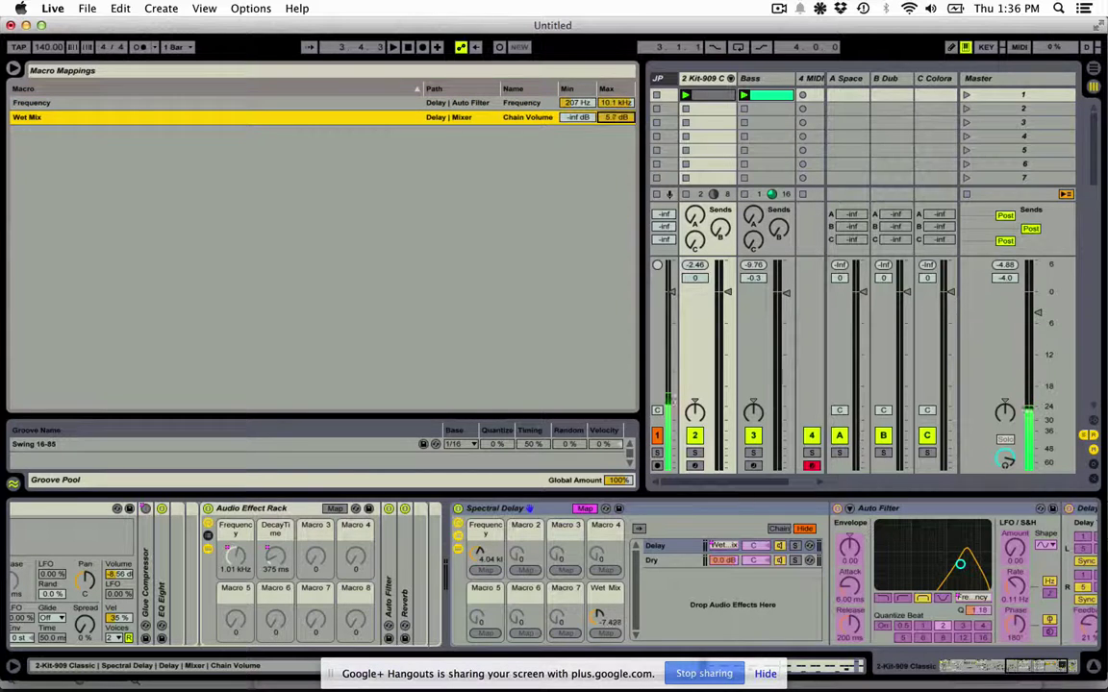
click(582, 508)
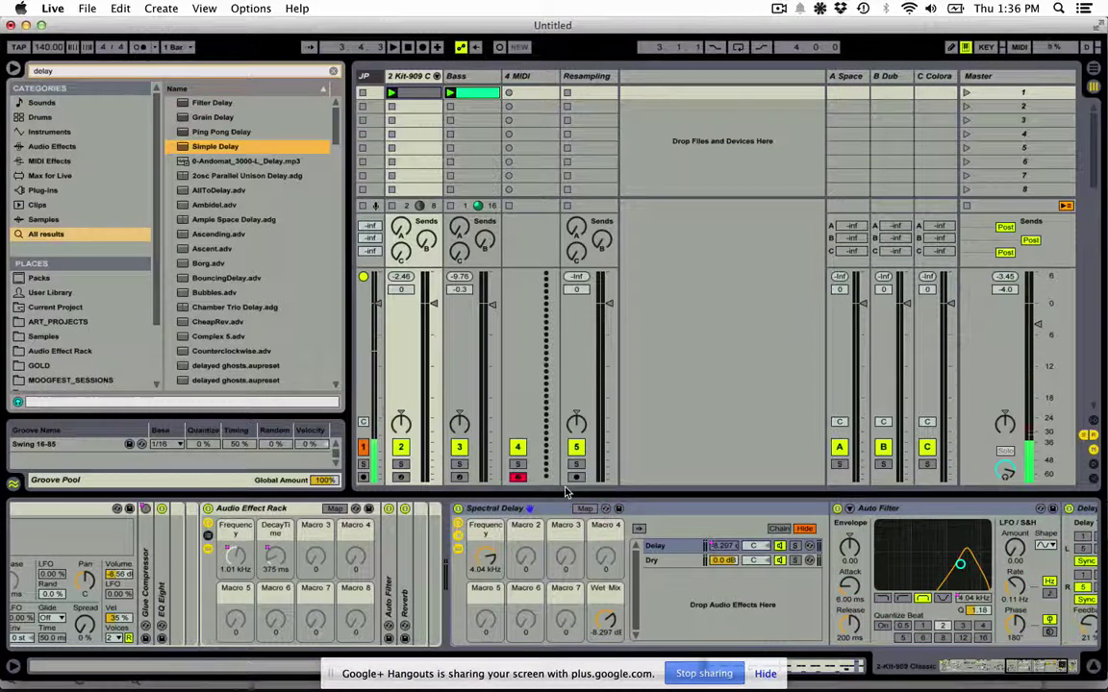
- Rename the Frequency macro of the Spectral Delay rack as Input Cutoff in red, and color the Wet Mix macro green
right_click(485, 533)
click(498, 481)
right_click(603, 588)
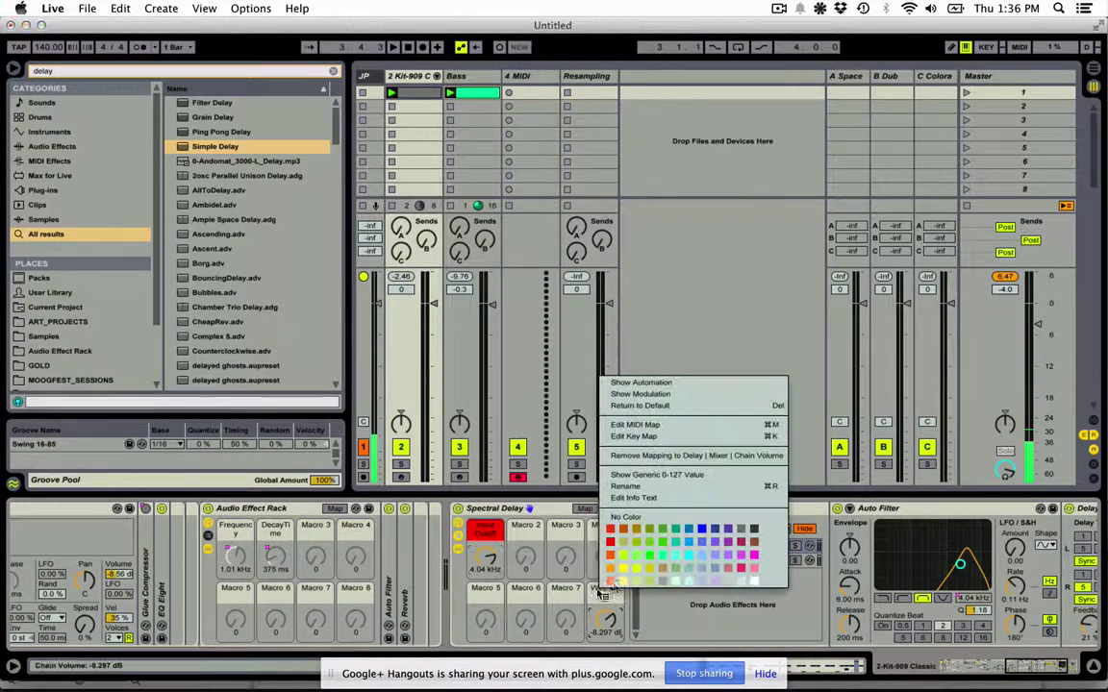
click(648, 555)
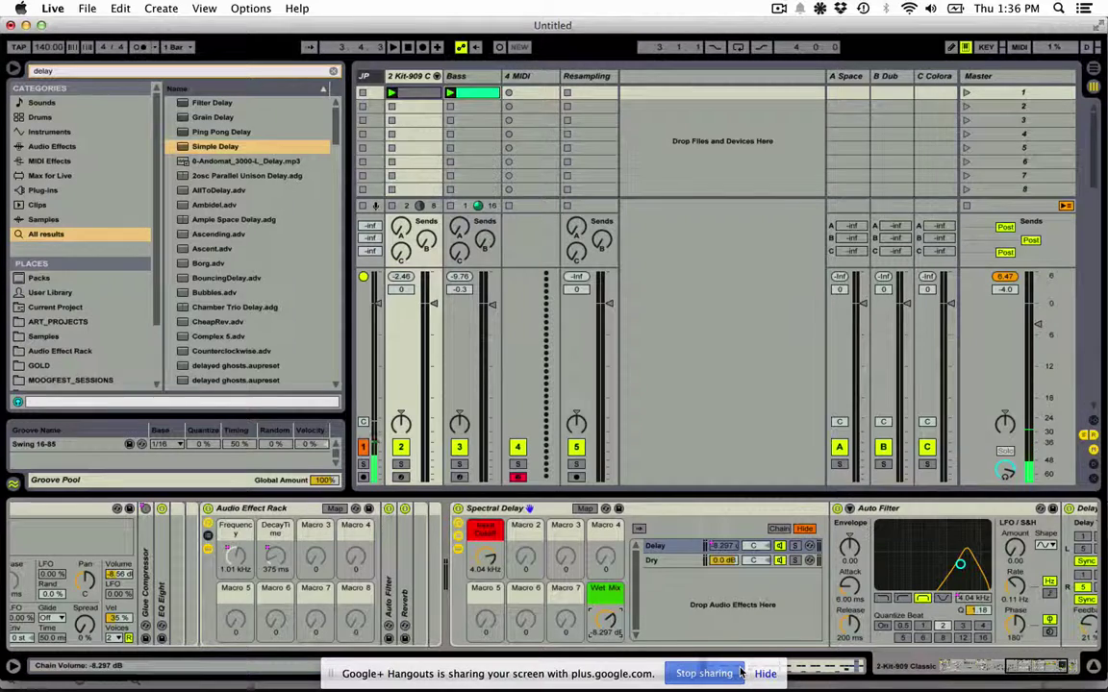
- Save the rack to the User Library as the preset Spectral Delay.adg, overwriting the existing file
click(619, 509)
key(Return)
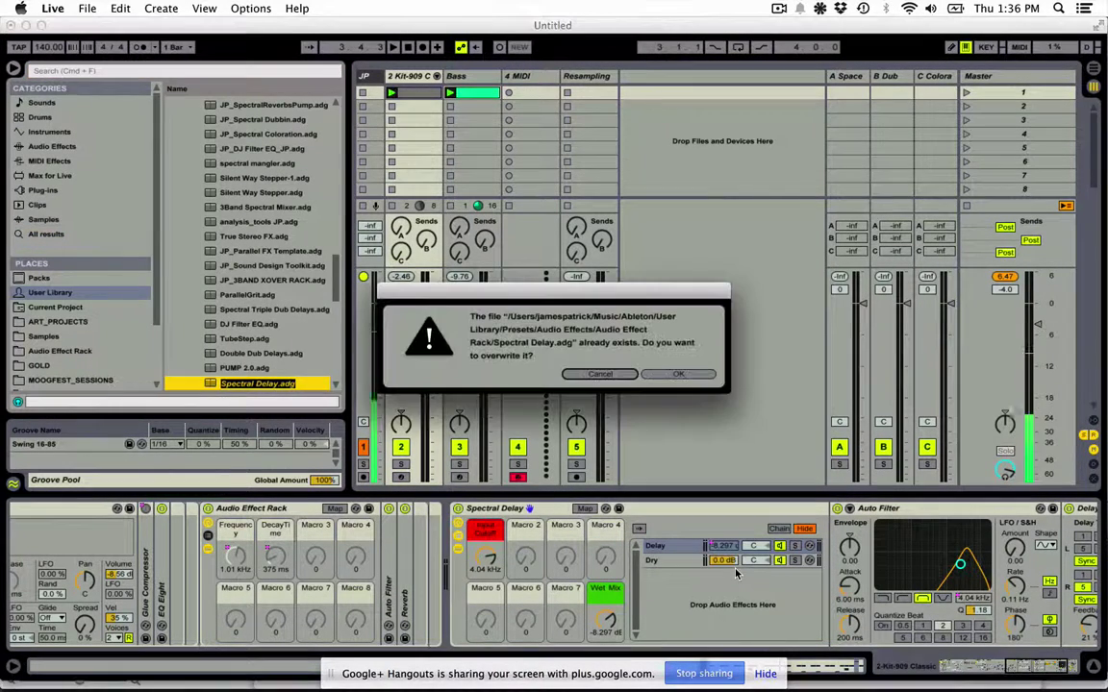
click(664, 375)
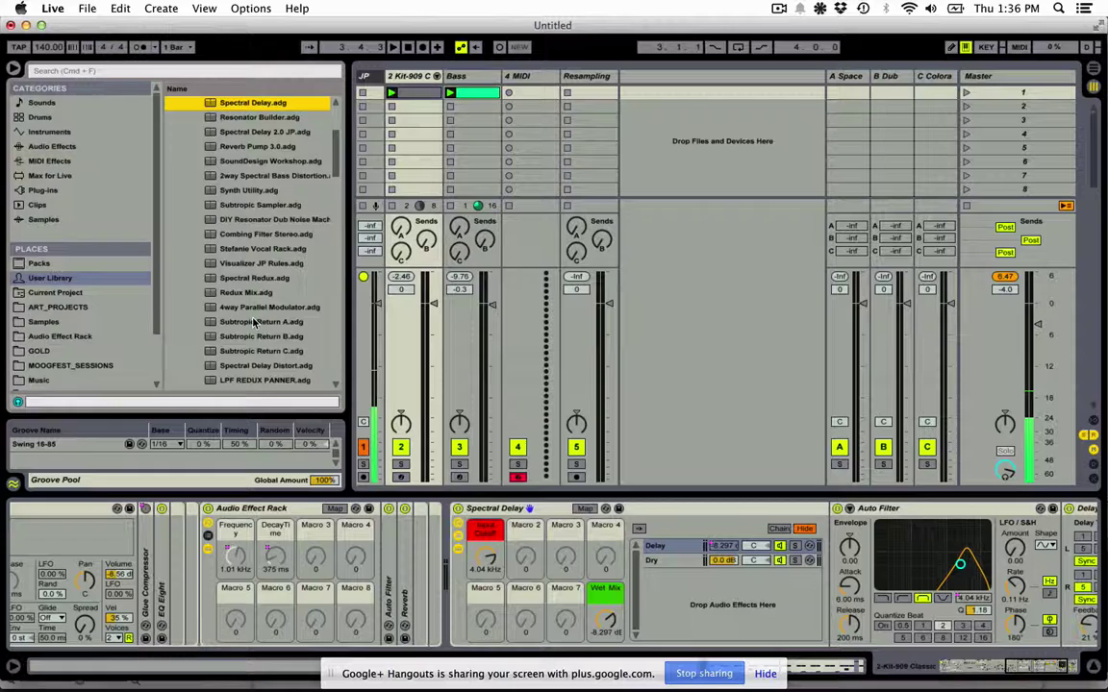
- Browse the Audio Effect Rack presets in the User Library, including Subtropic Sampler and Subtropic Return A, B and C
click(526, 508)
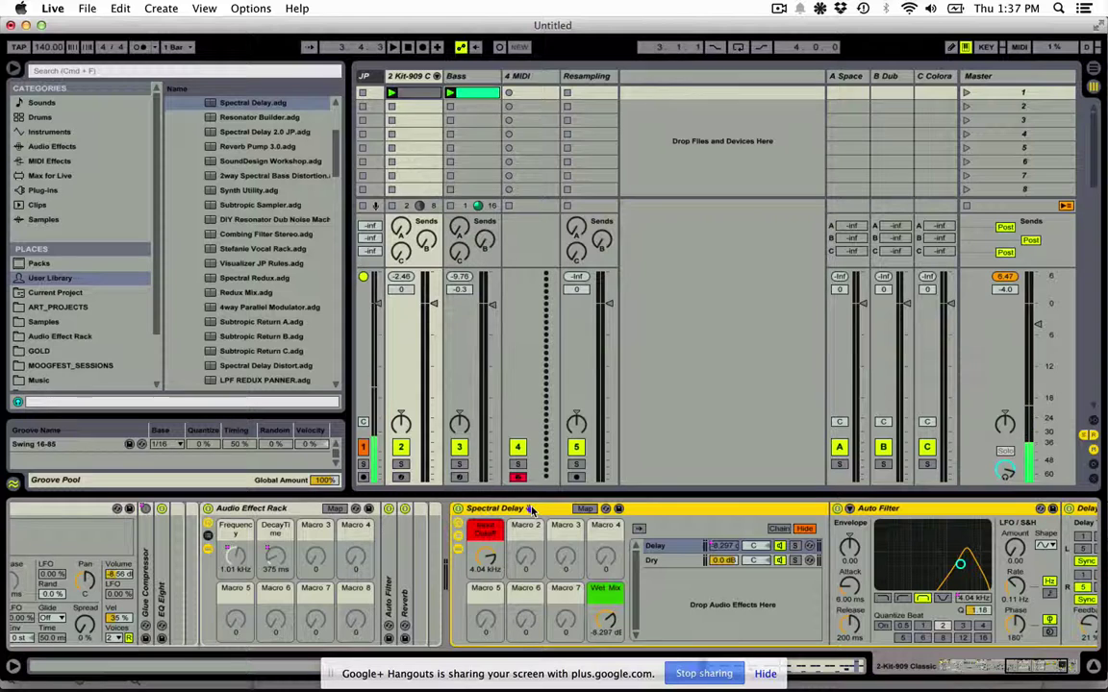
click(228, 208)
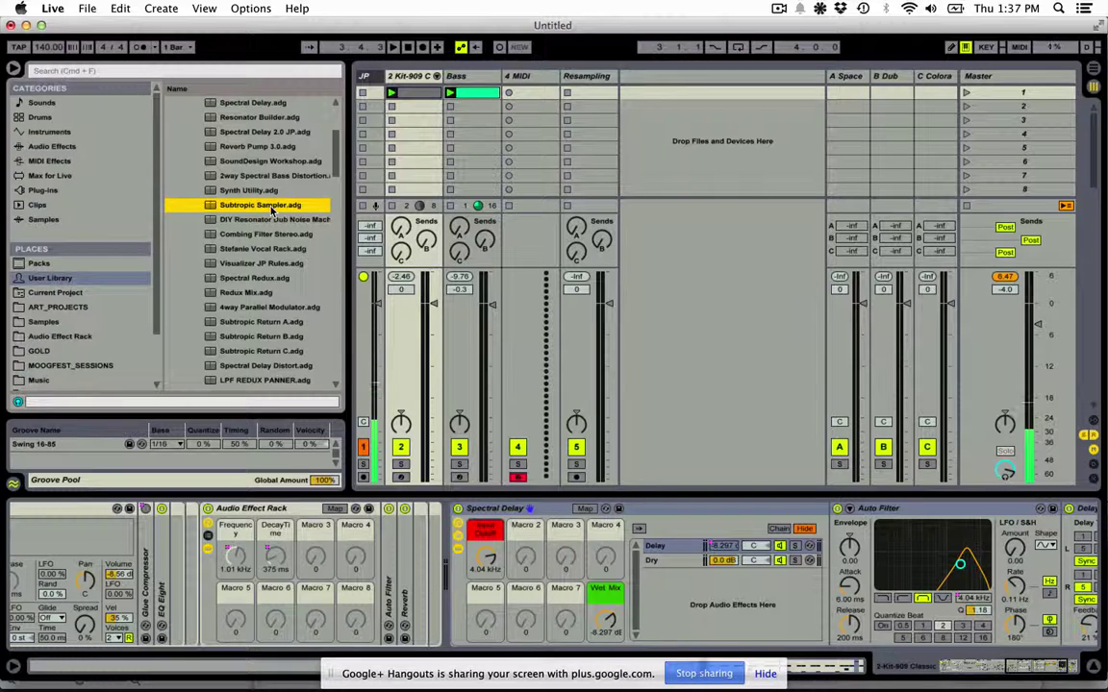
click(259, 323)
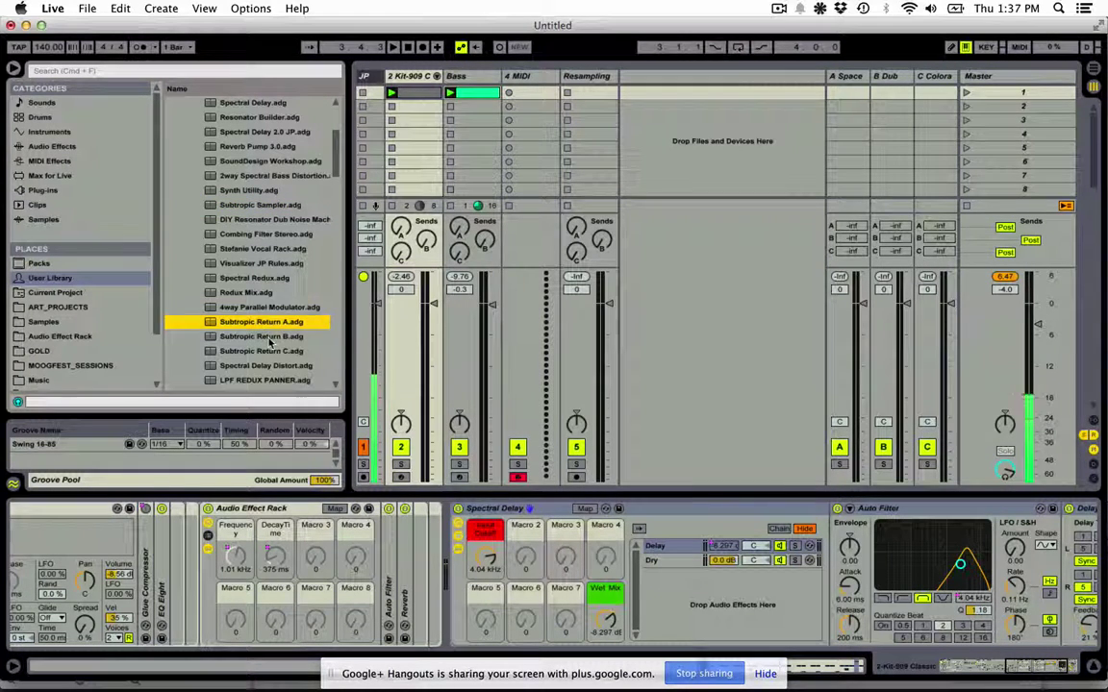
click(269, 336)
click(273, 354)
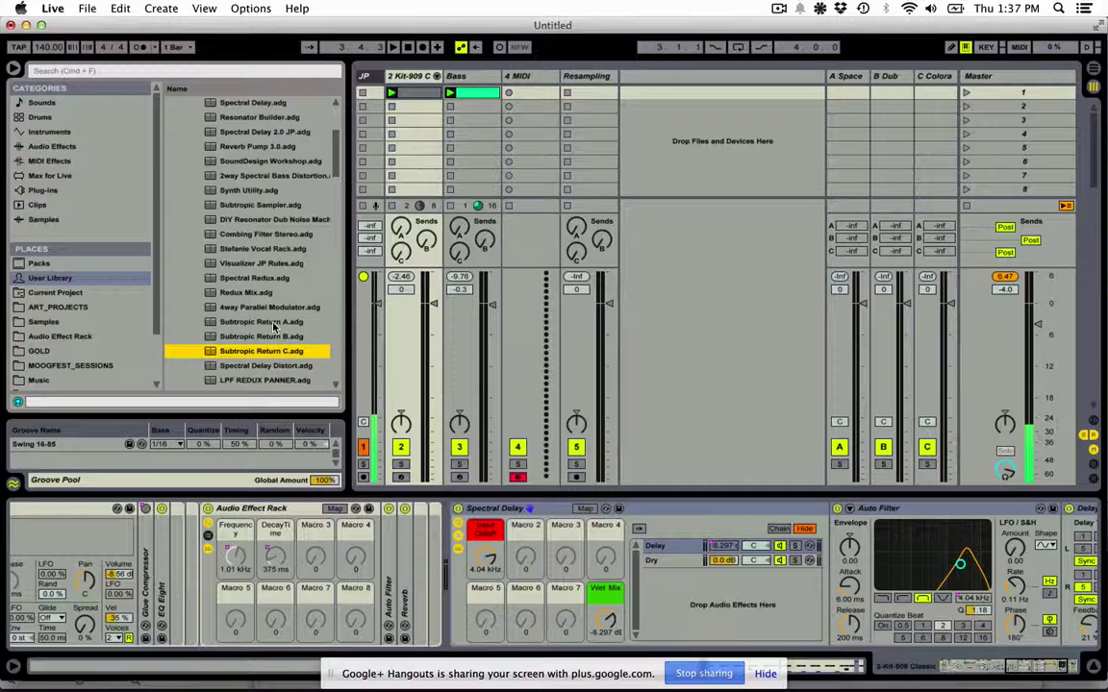
scroll(273, 327, up, 3)
scroll(273, 327, down, 6)
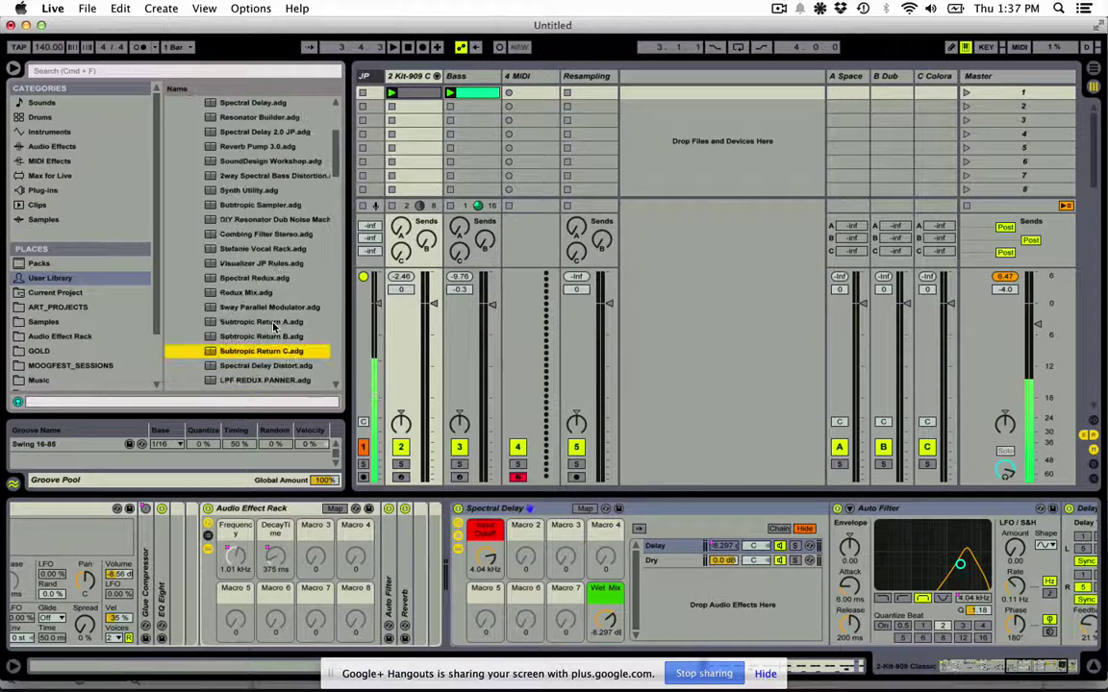
scroll(273, 327, down, 1)
scroll(273, 327, up, 5)
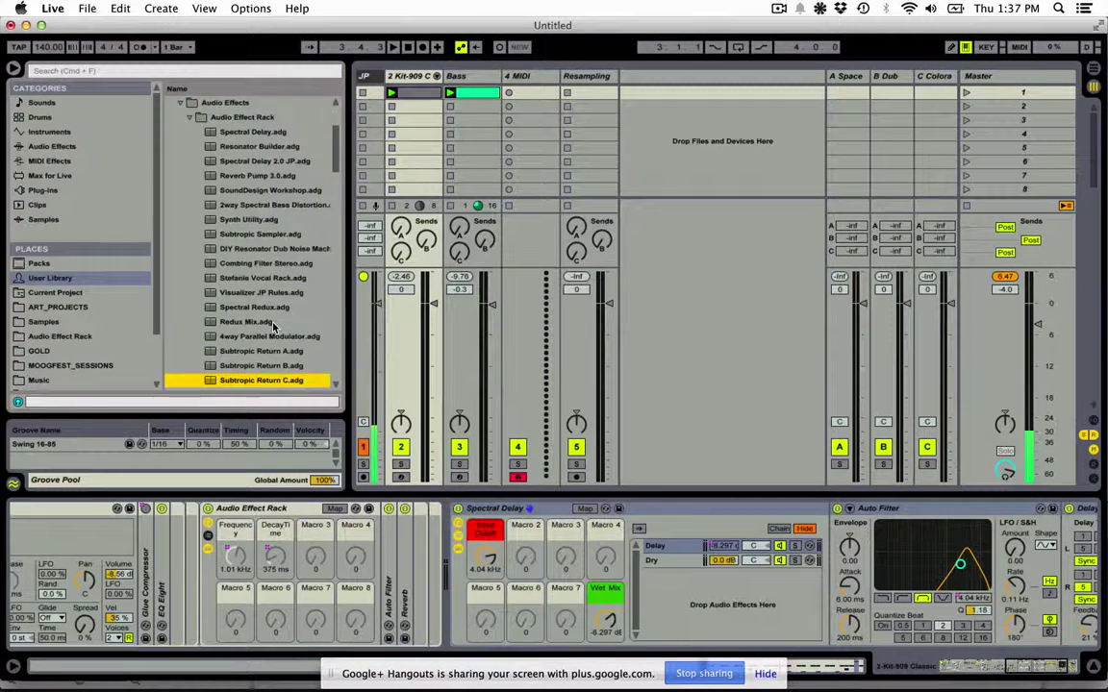